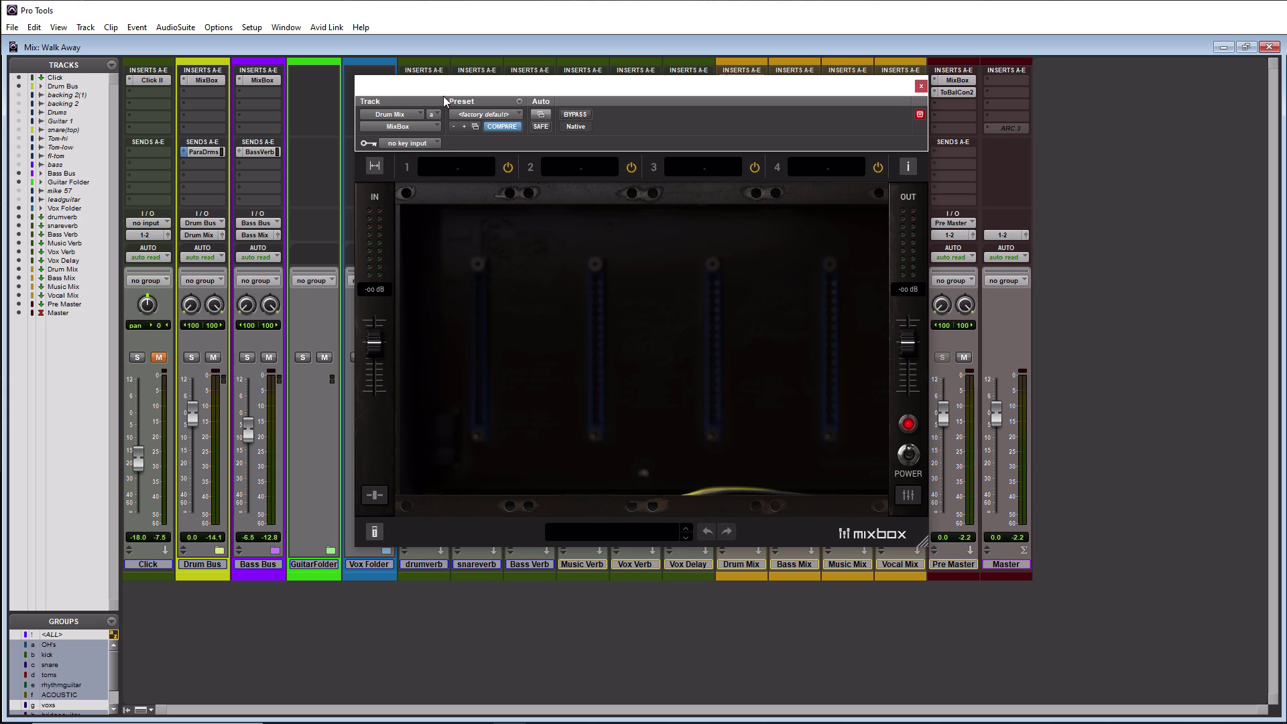
# - Expand the MixBox rack to eight slots and back to four, shifting the window over the mixer
pyautogui.moveTo(443, 95); pyautogui.dragTo(184, 90)
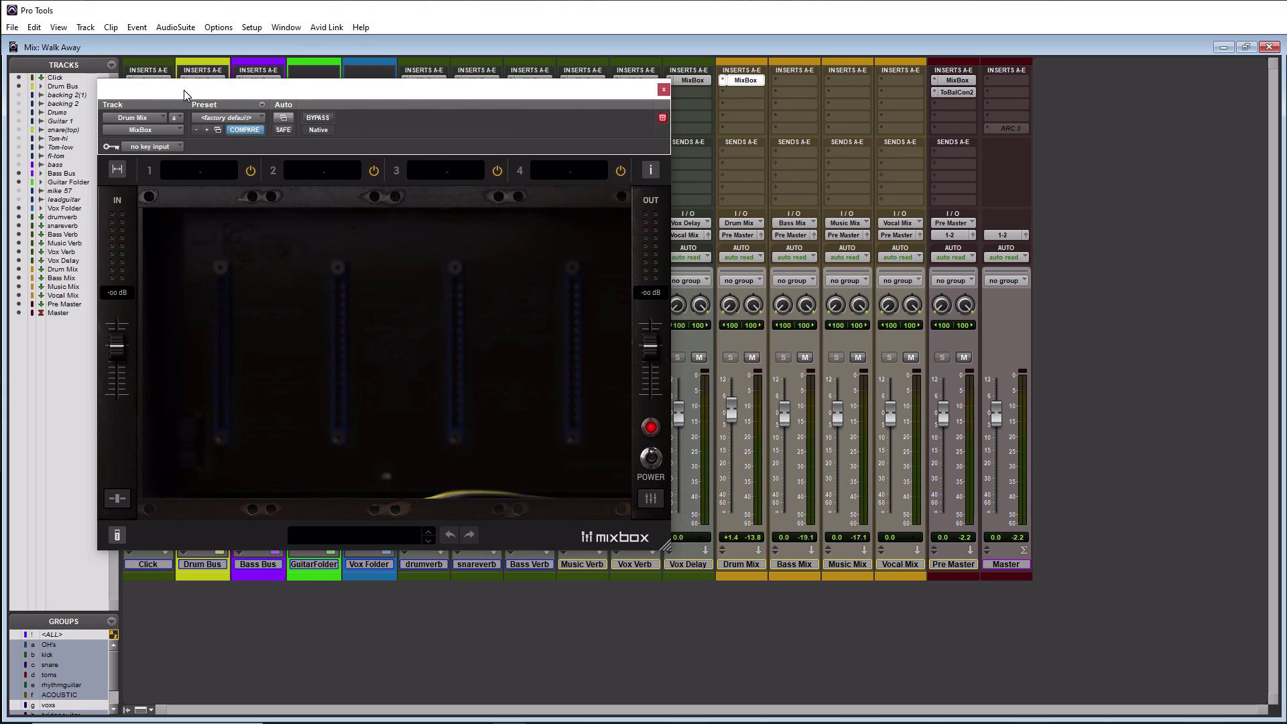
pyautogui.click(118, 170)
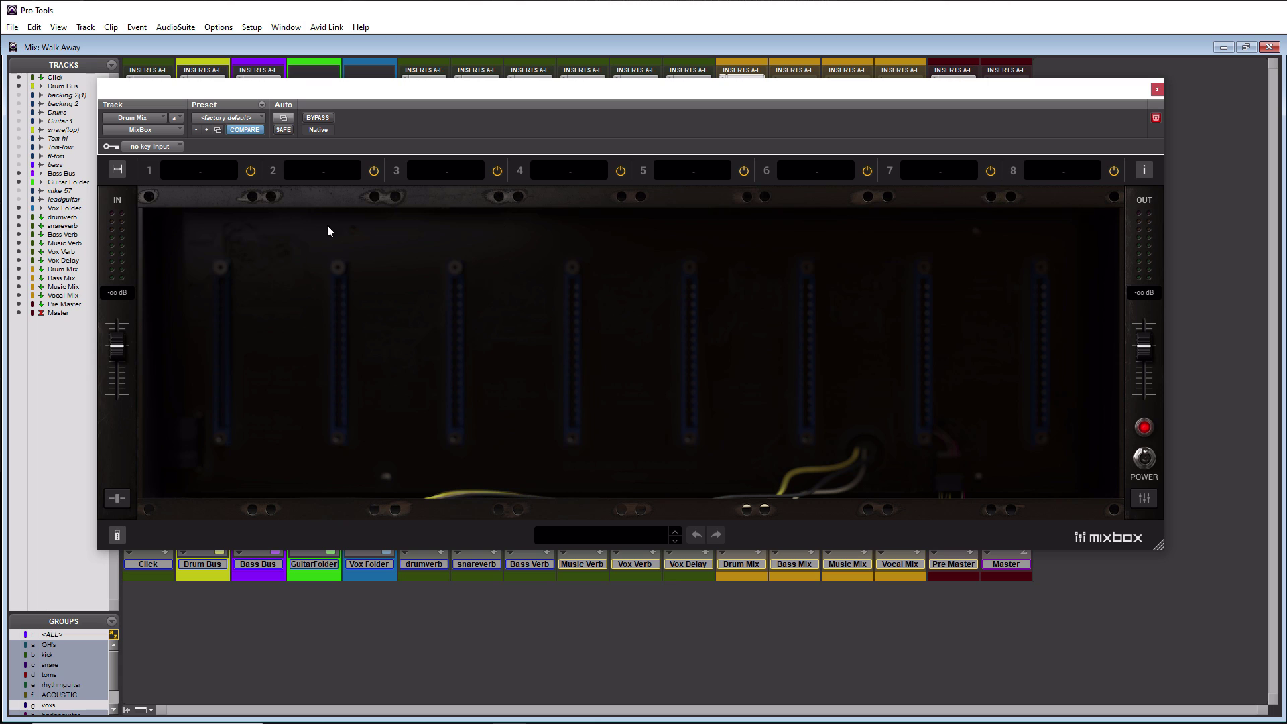
pyautogui.click(118, 170)
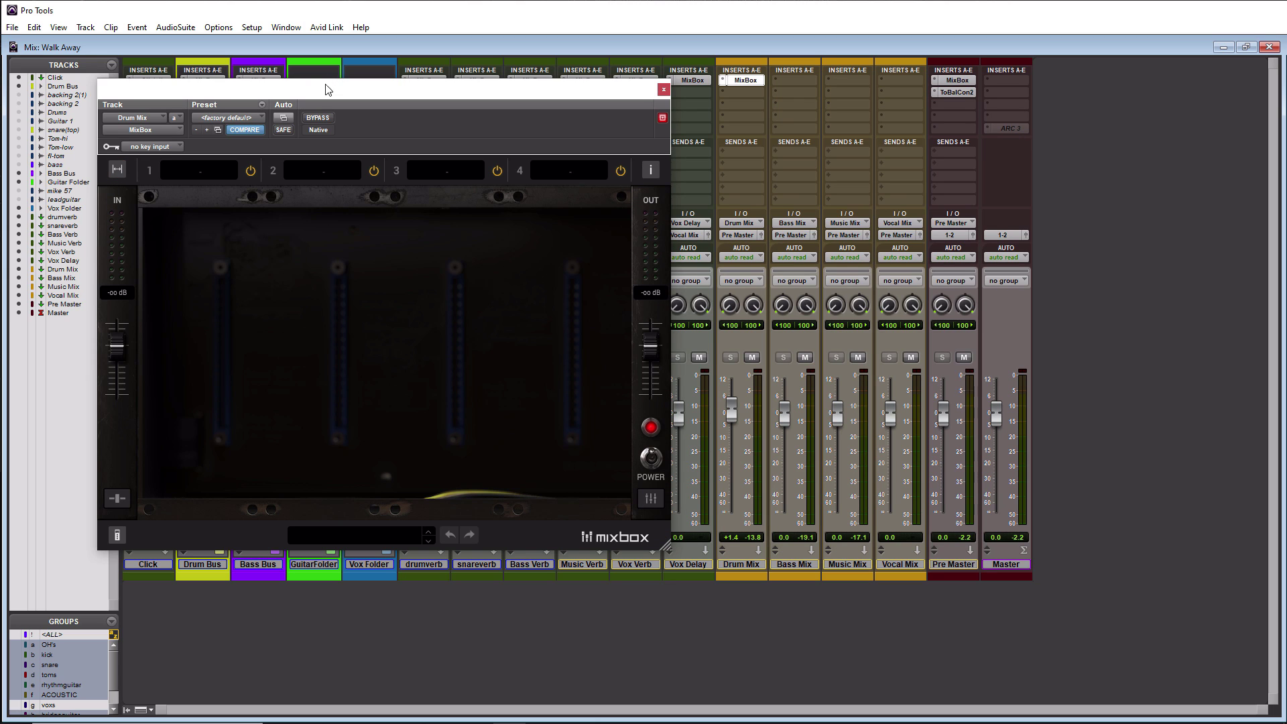
pyautogui.moveTo(325, 86); pyautogui.dragTo(513, 80)
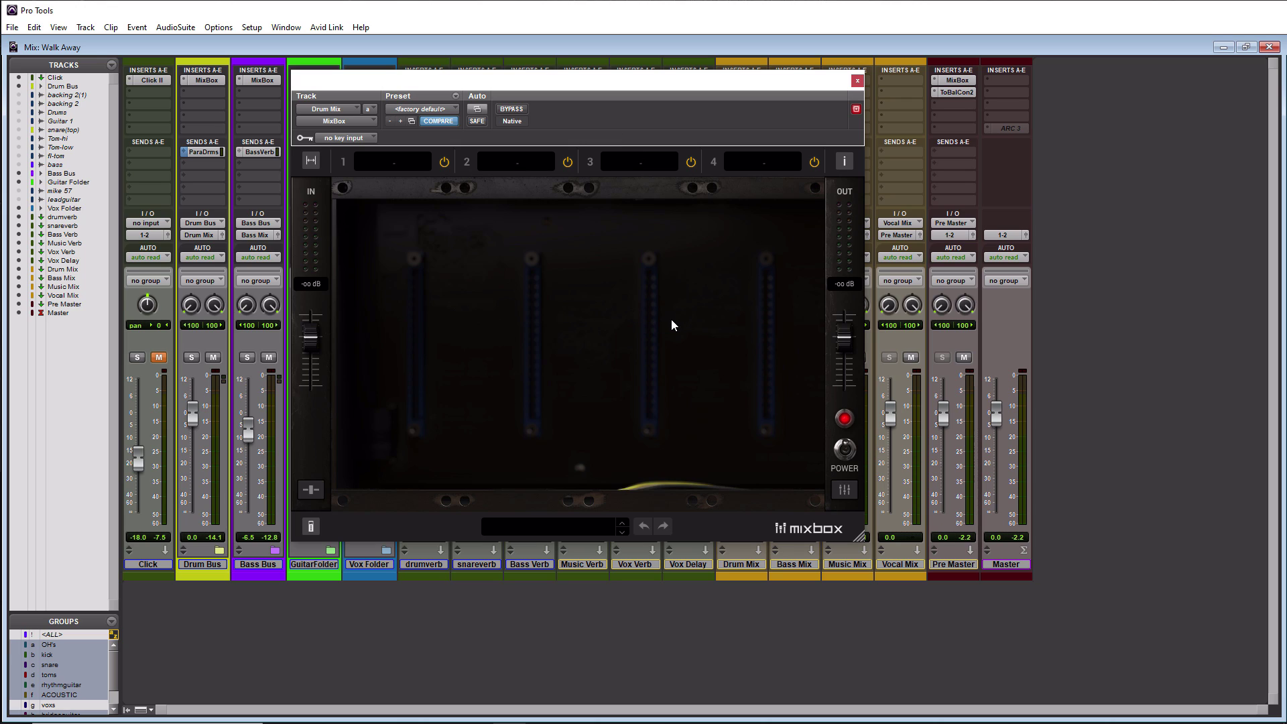
pyautogui.click(391, 165)
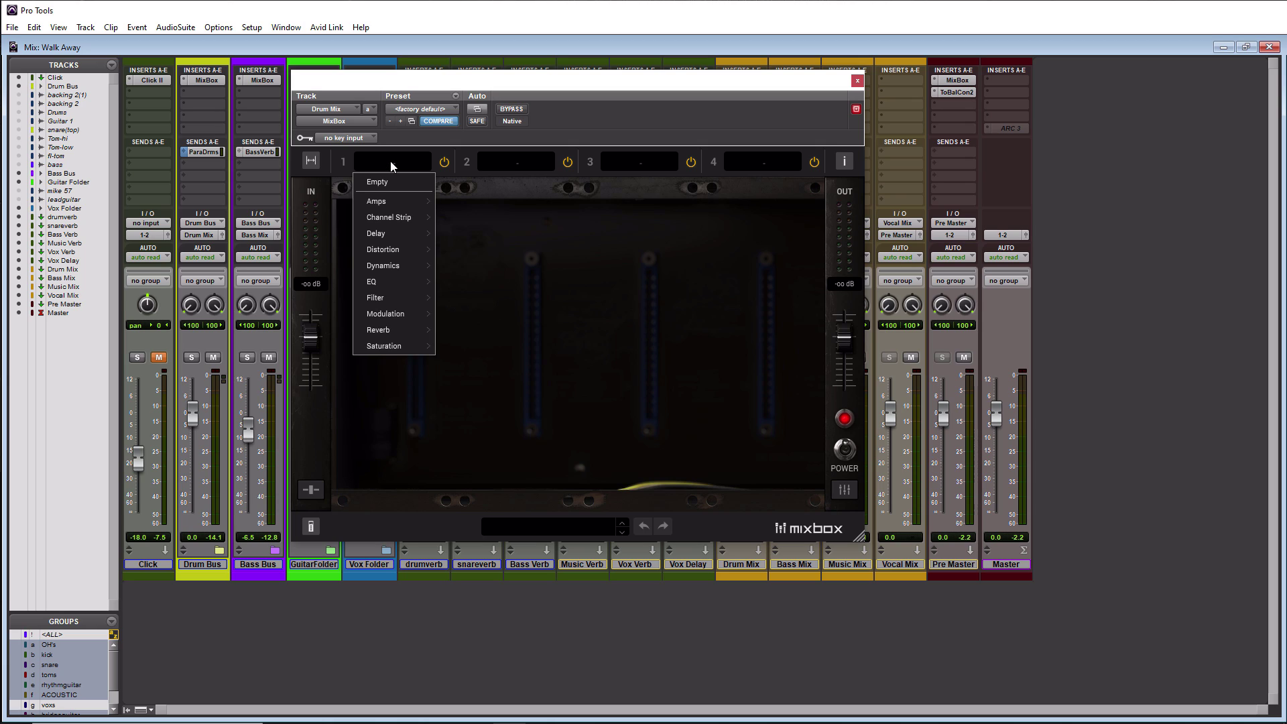
pyautogui.moveTo(393, 203)
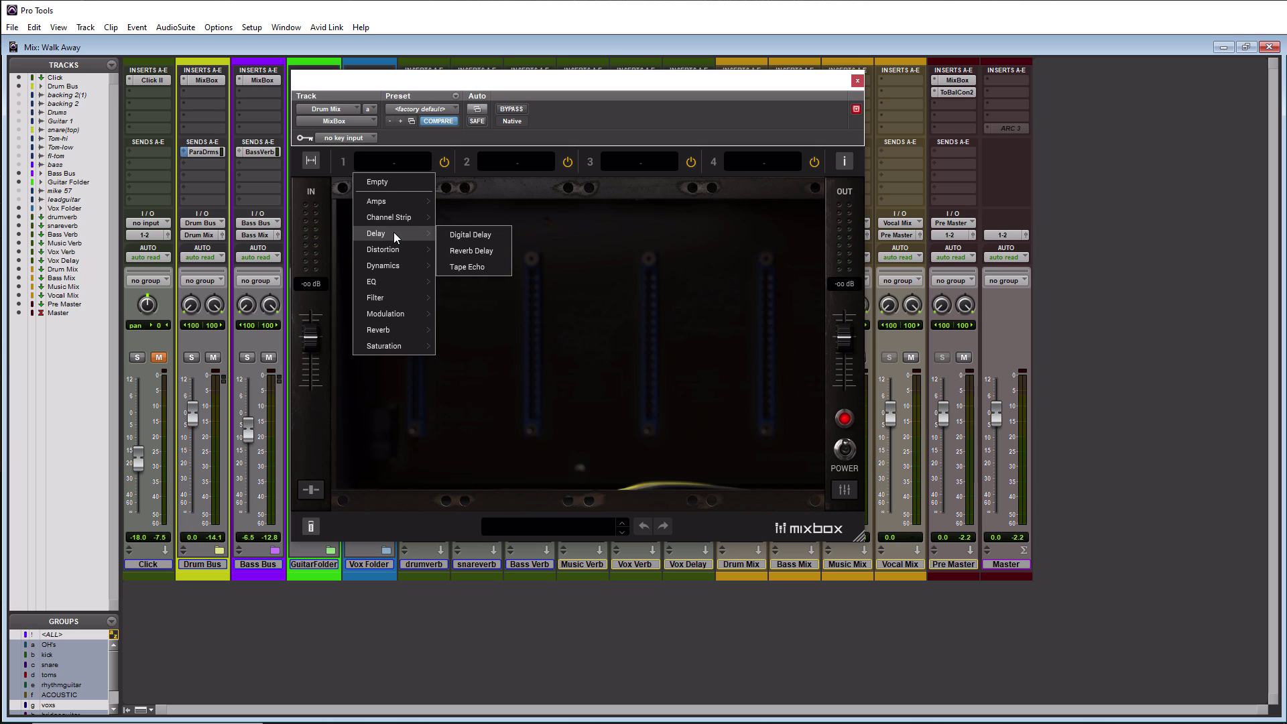
pyautogui.click(585, 117)
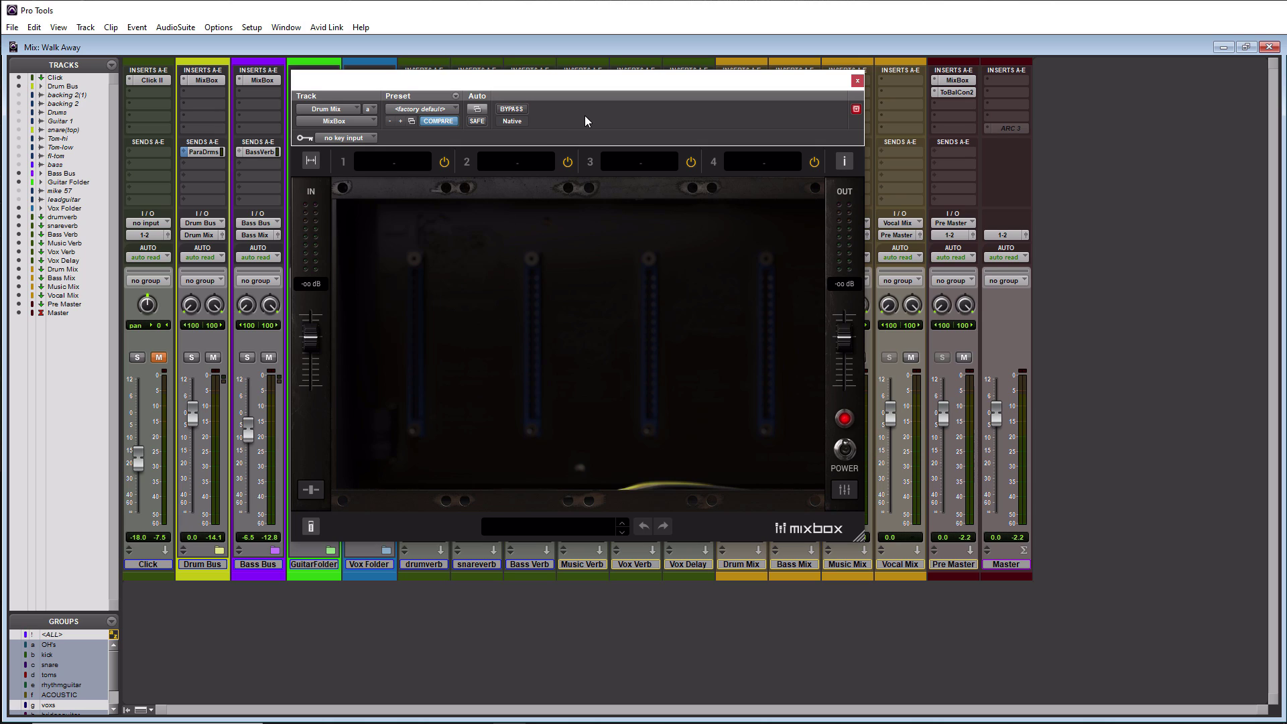
pyautogui.click(843, 163)
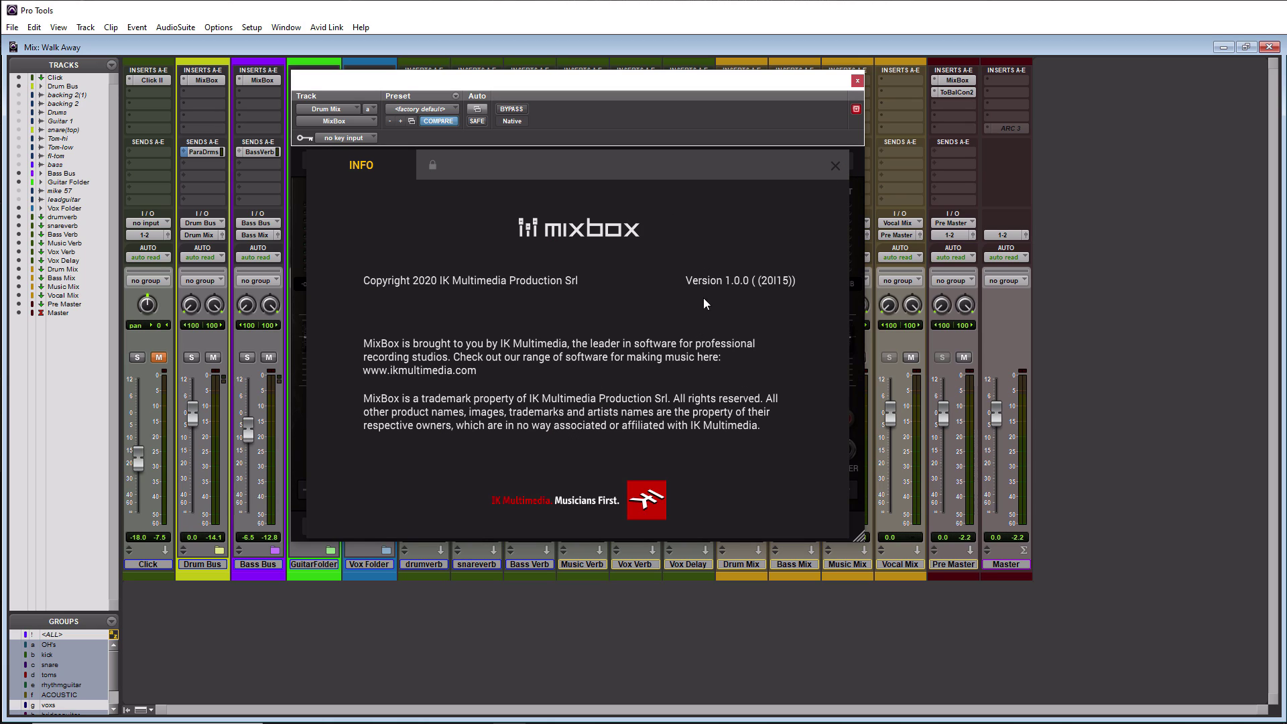
pyautogui.click(835, 166)
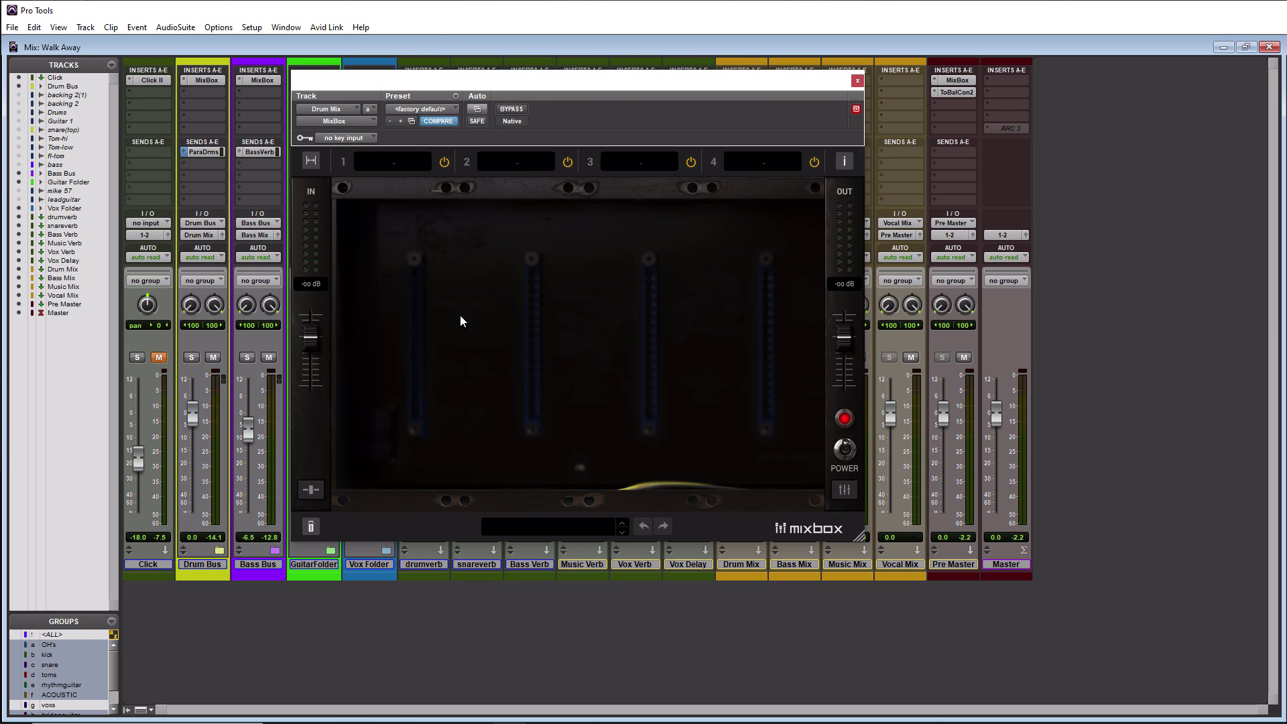
pyautogui.click(311, 491)
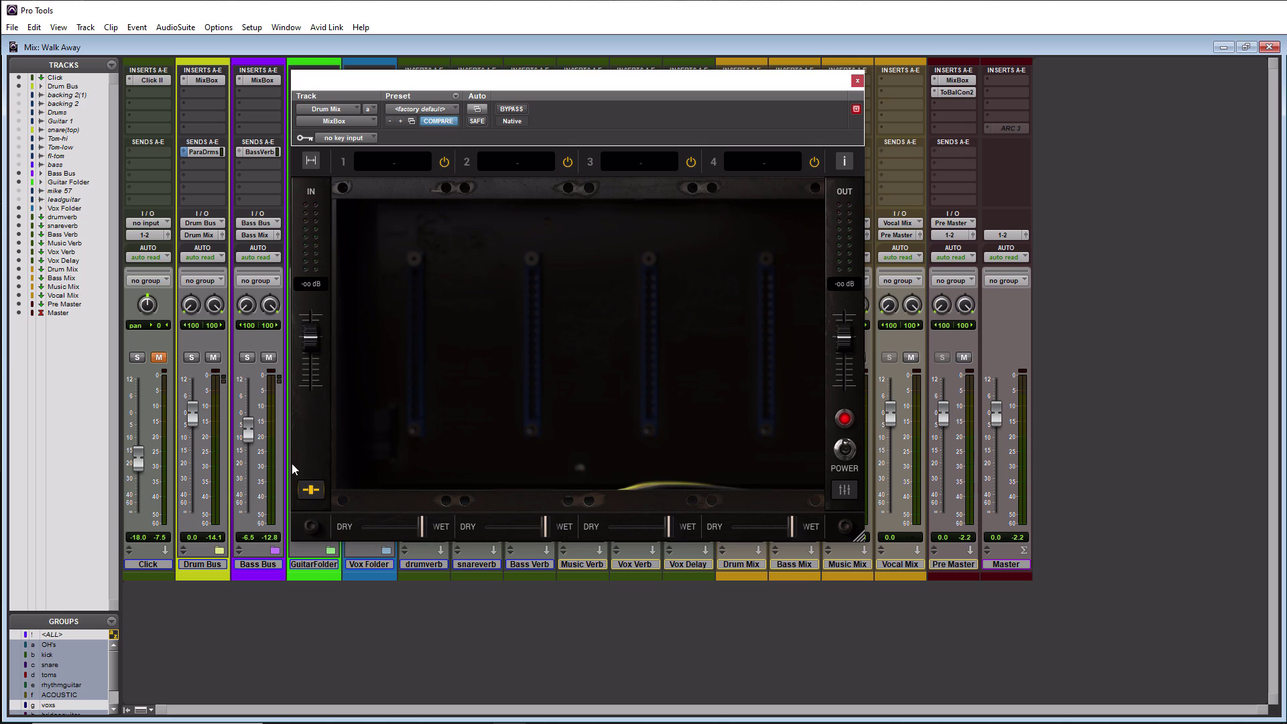
pyautogui.click(311, 490)
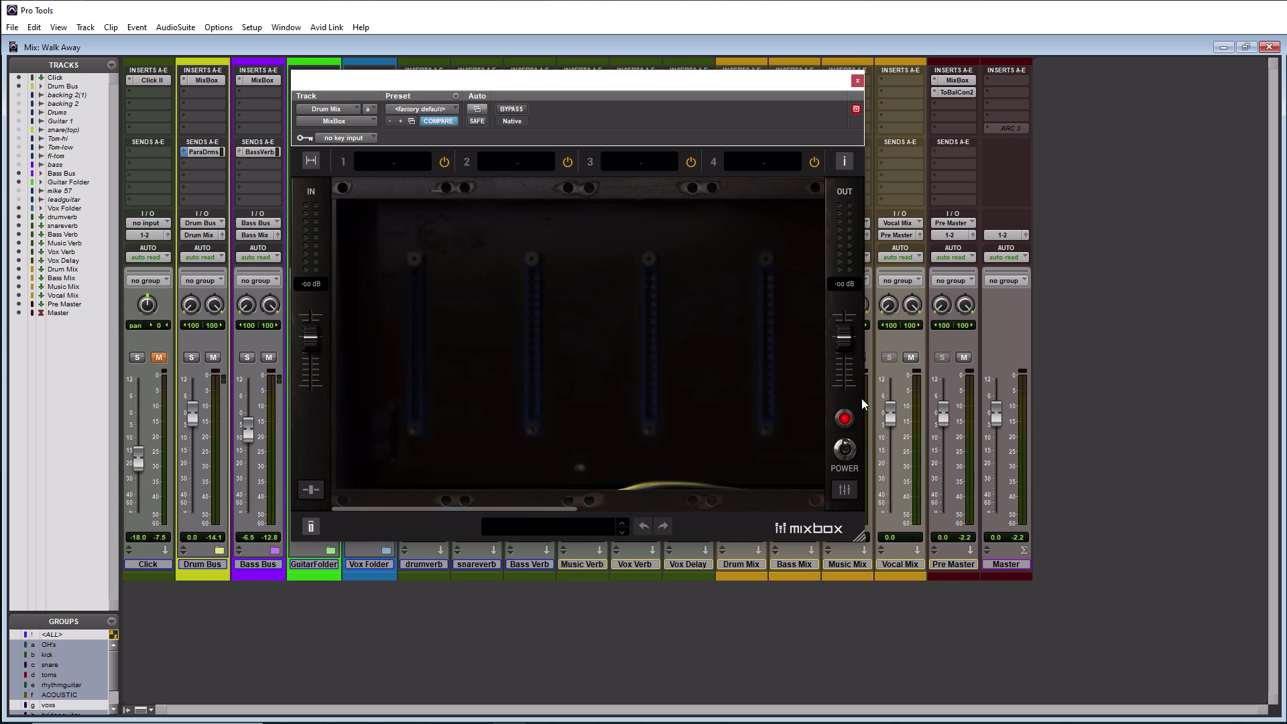
pyautogui.click(848, 454)
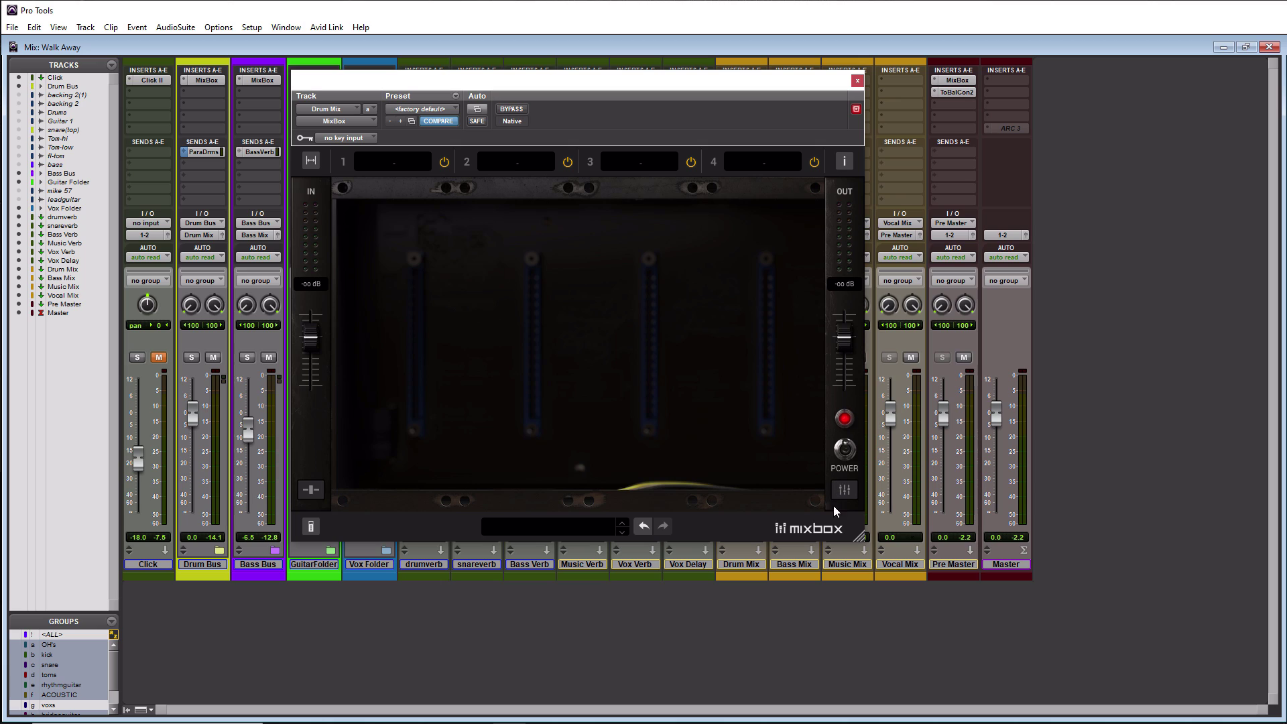
# - Switch MixBox to its four-channel mixer view and back, then show a blank field per slot
pyautogui.click(845, 489)
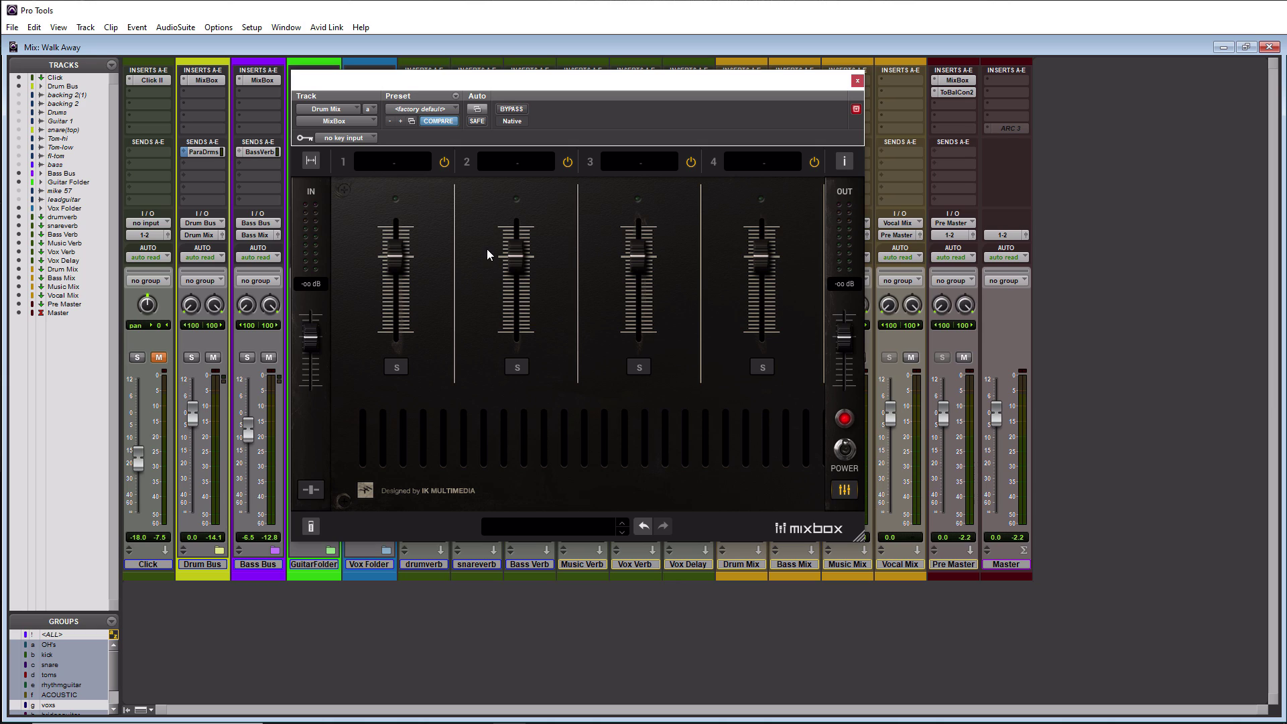
pyautogui.click(843, 493)
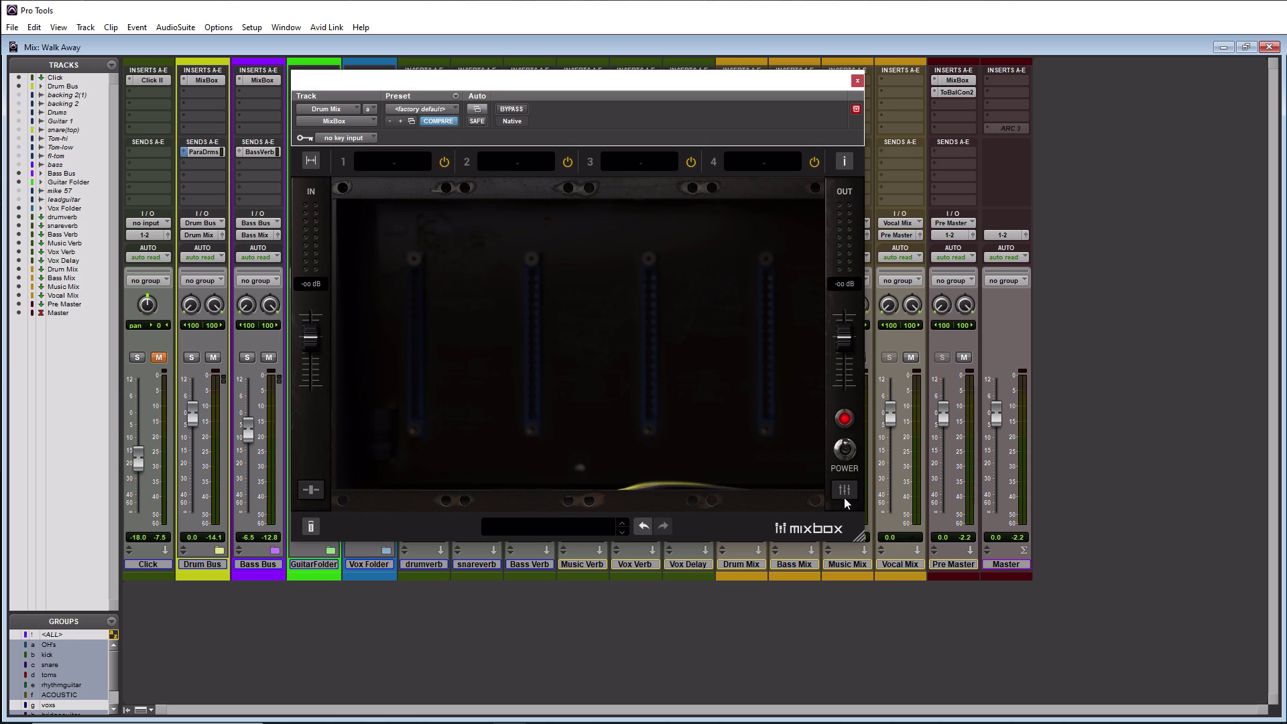
pyautogui.click(311, 528)
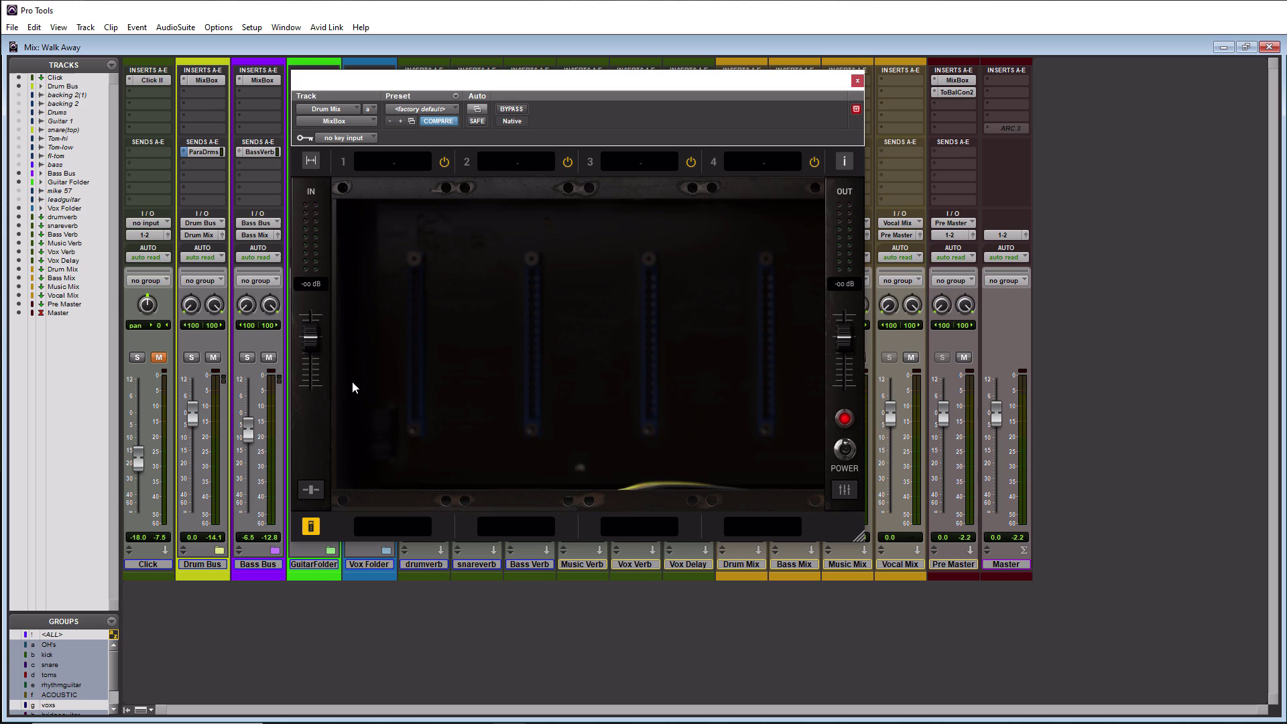
# - Restore the preset bar, browse Bass presets without loading one, and list slot 1's module categories
pyautogui.click(311, 528)
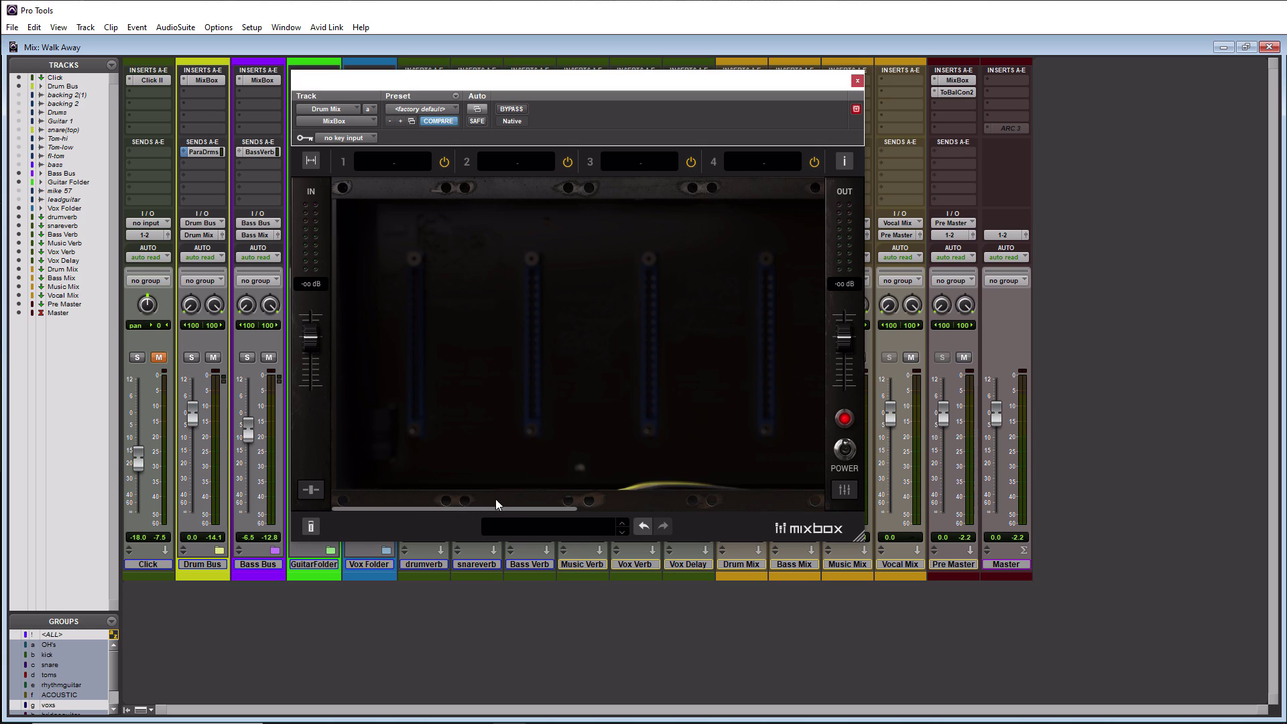
pyautogui.click(552, 525)
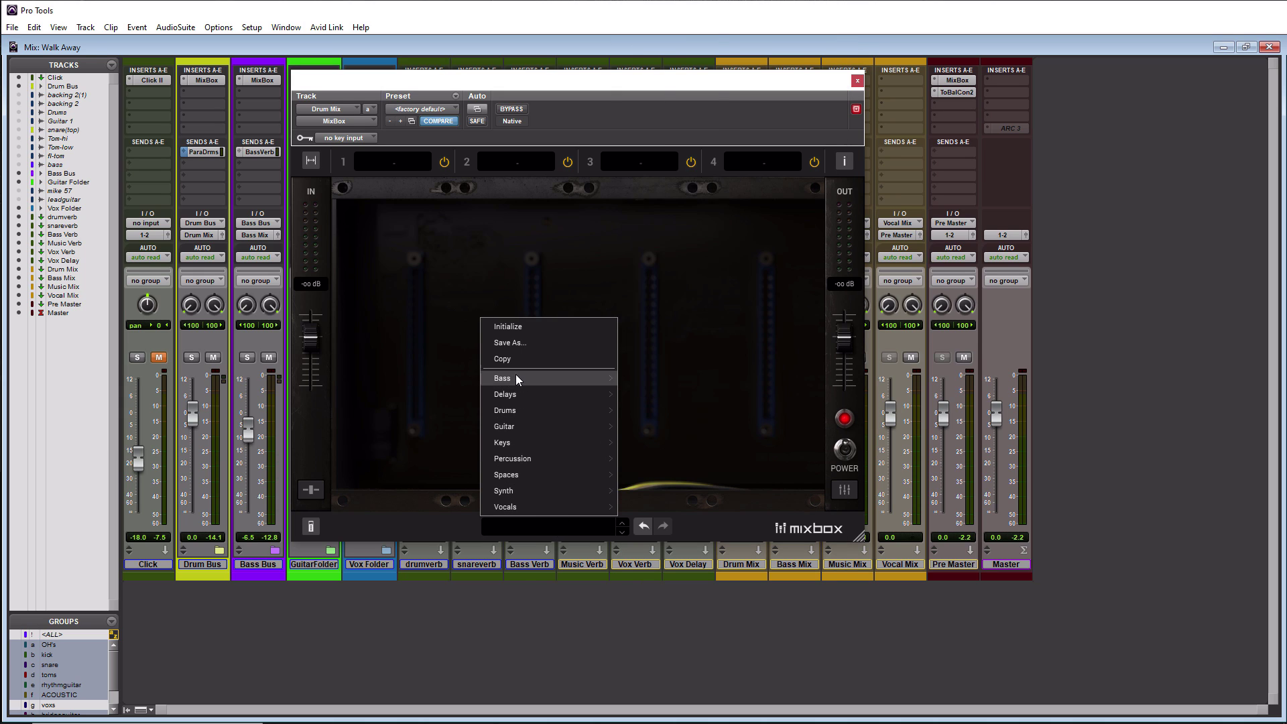
pyautogui.moveTo(516, 377)
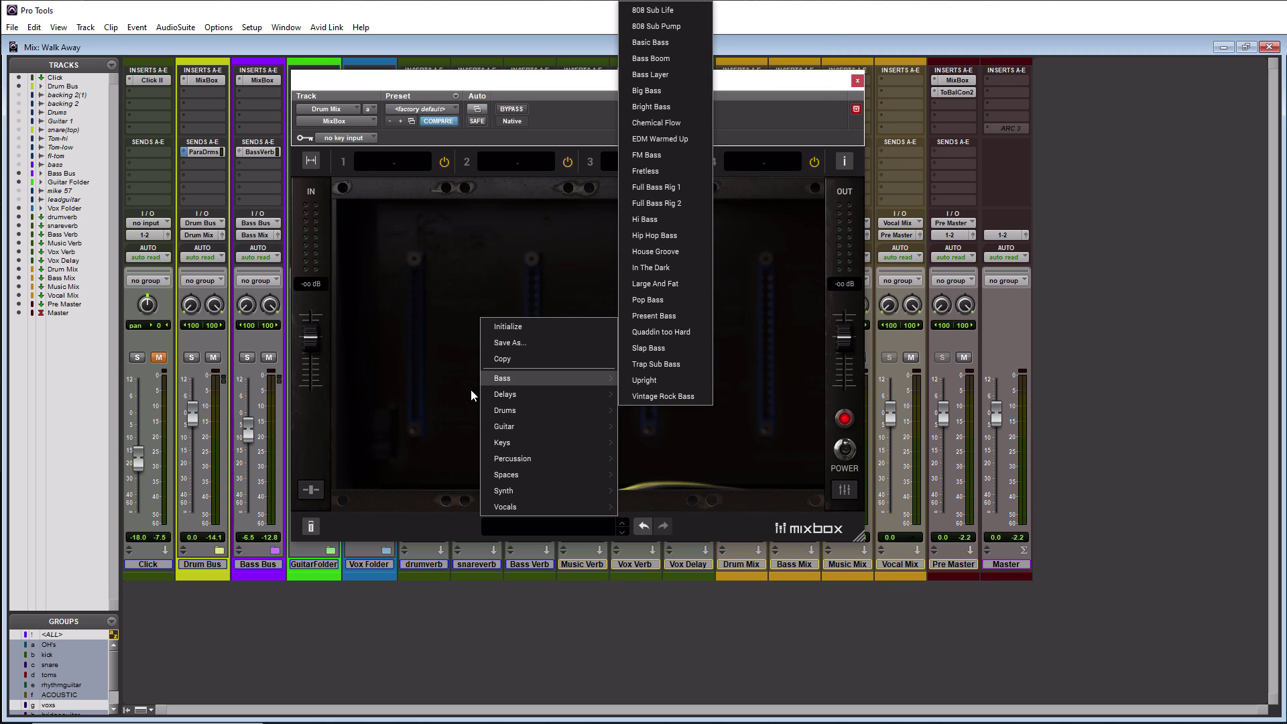
pyautogui.click(461, 314)
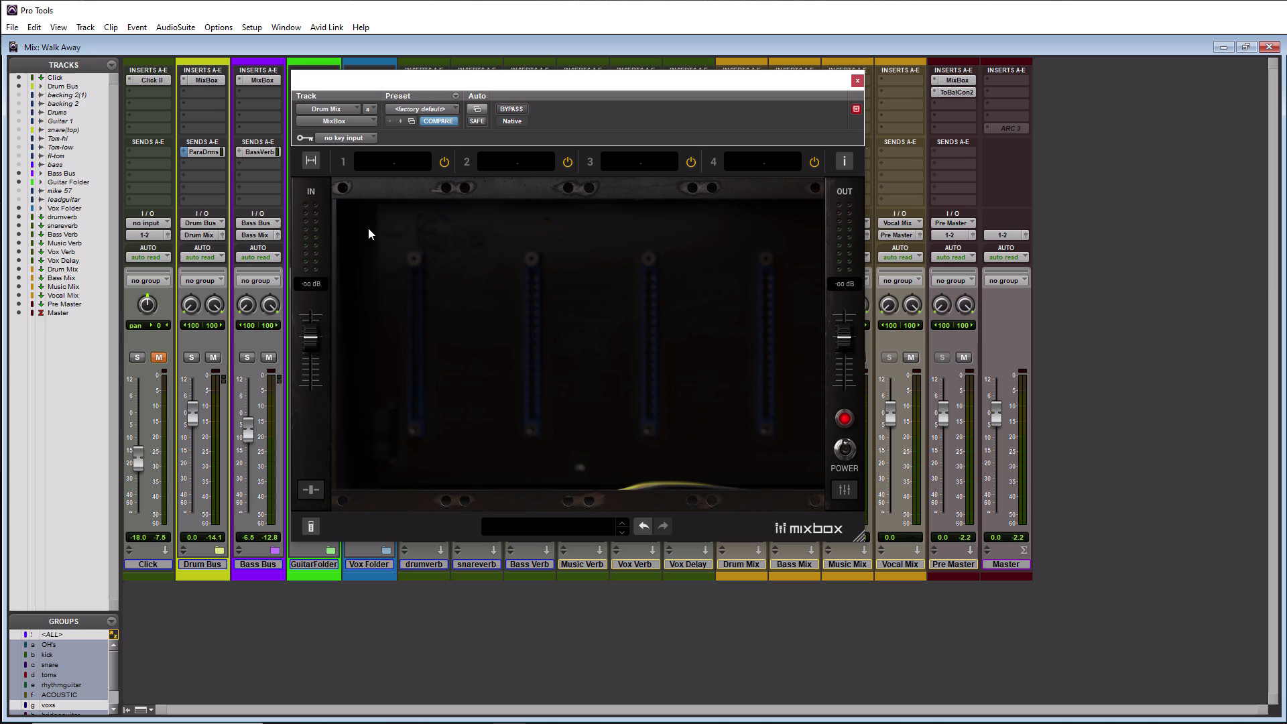
pyautogui.click(395, 161)
pyautogui.moveTo(381, 204)
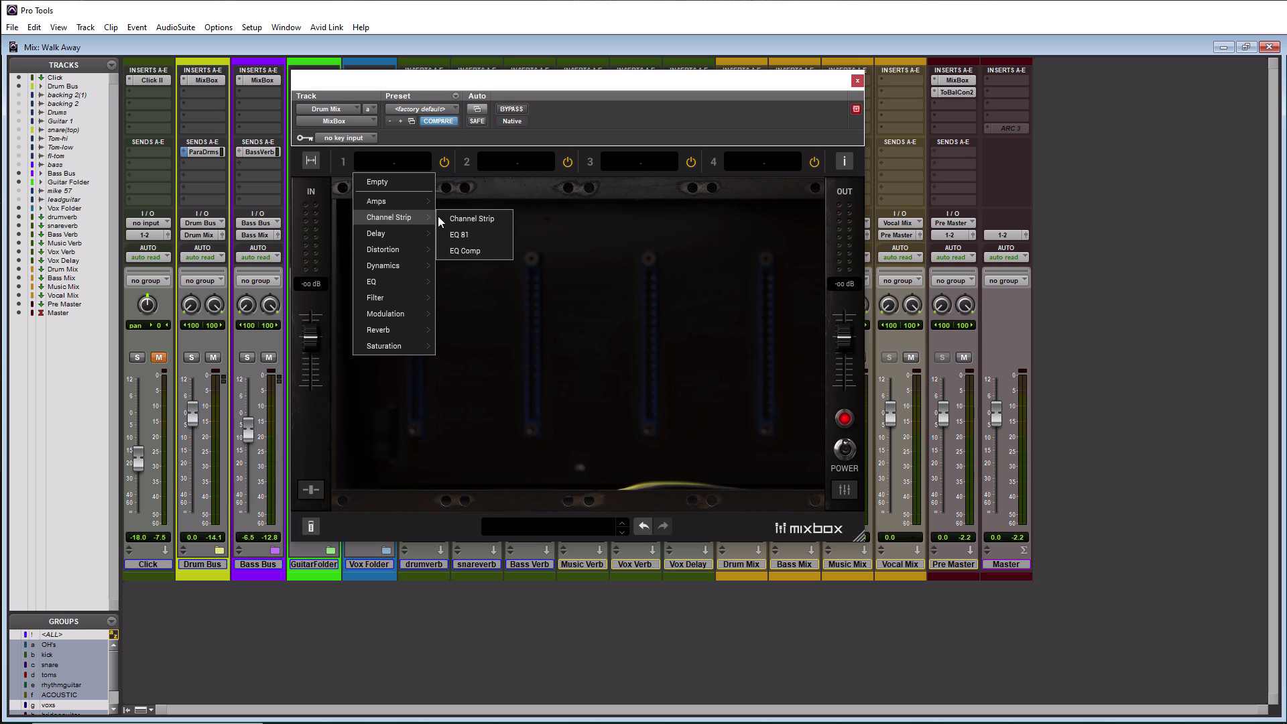
# - Load Channel Strip into slot 1 and bring up slot 2's Distortion modules
pyautogui.click(473, 218)
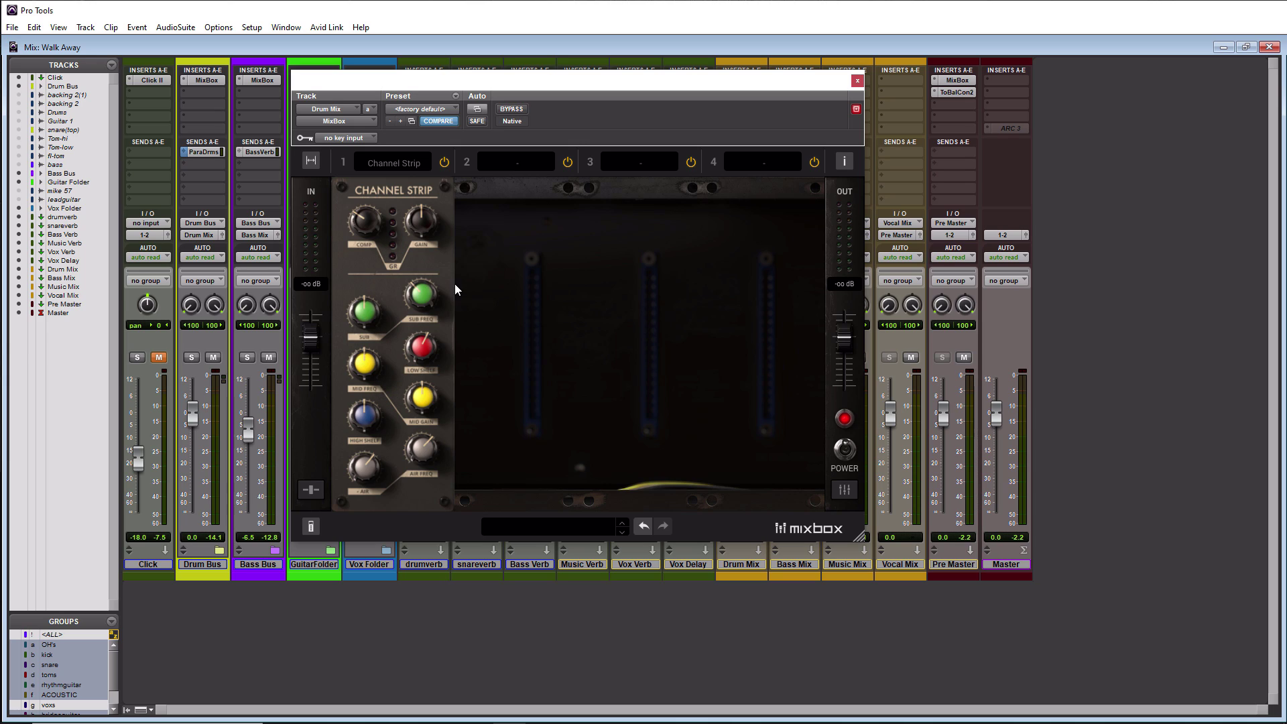
pyautogui.click(505, 161)
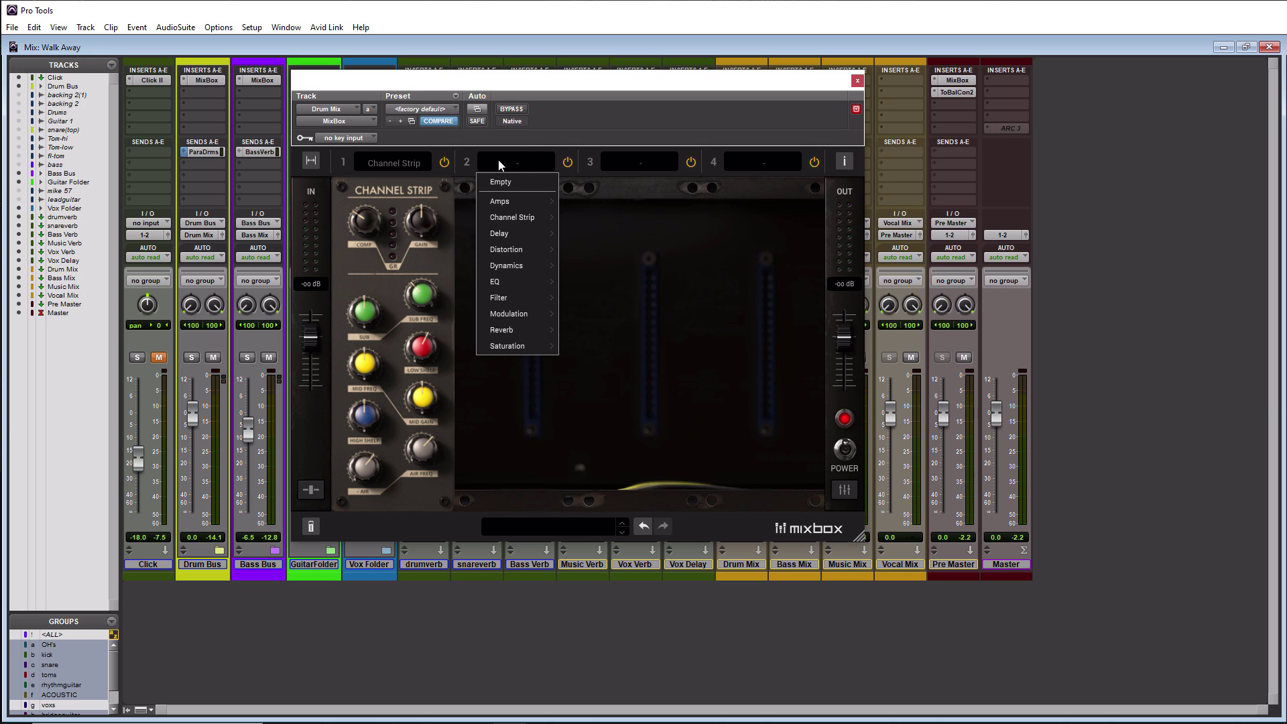
pyautogui.moveTo(502, 233)
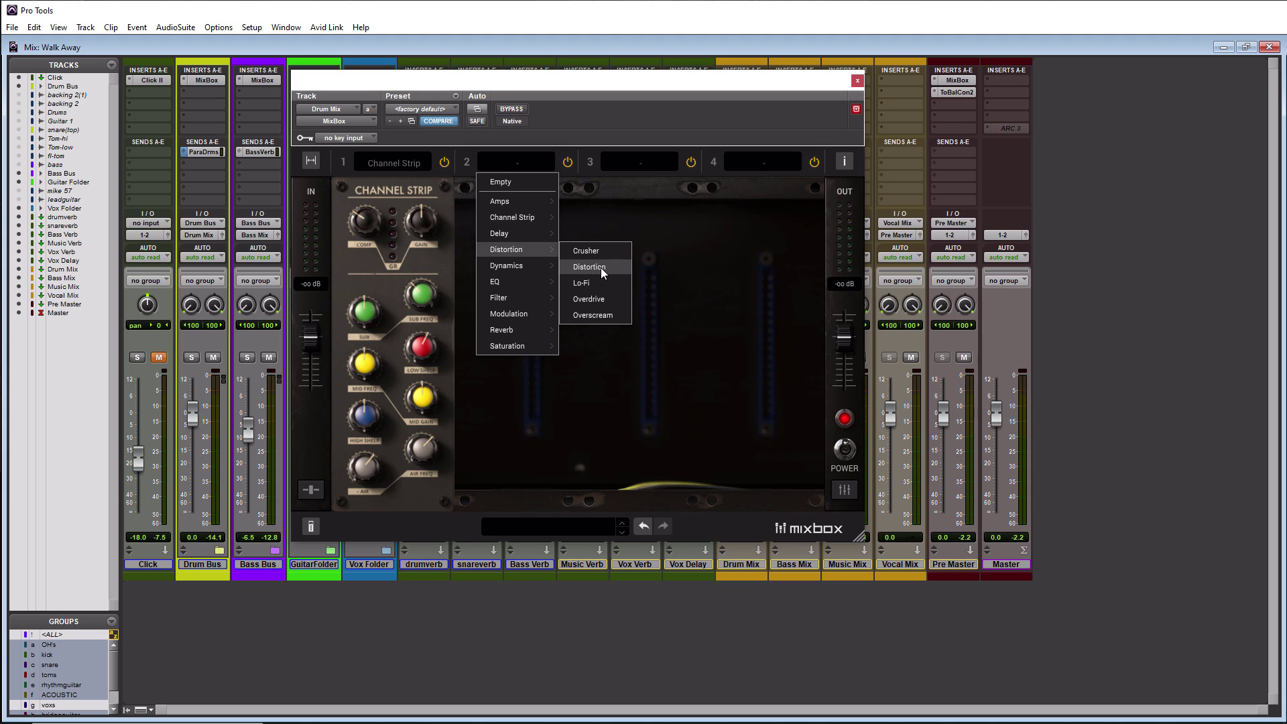
# - Load Overscream into slot 2 and the Black 76 compressor into slot 3
pyautogui.click(599, 316)
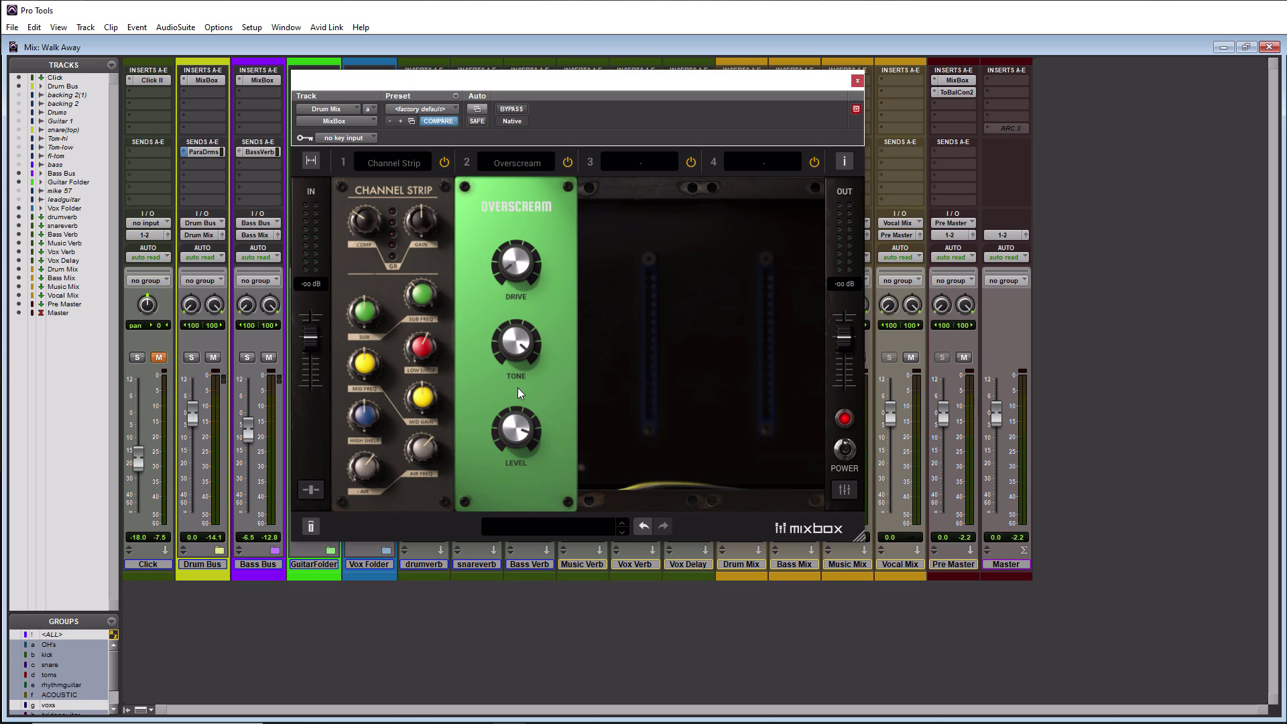
pyautogui.click(636, 165)
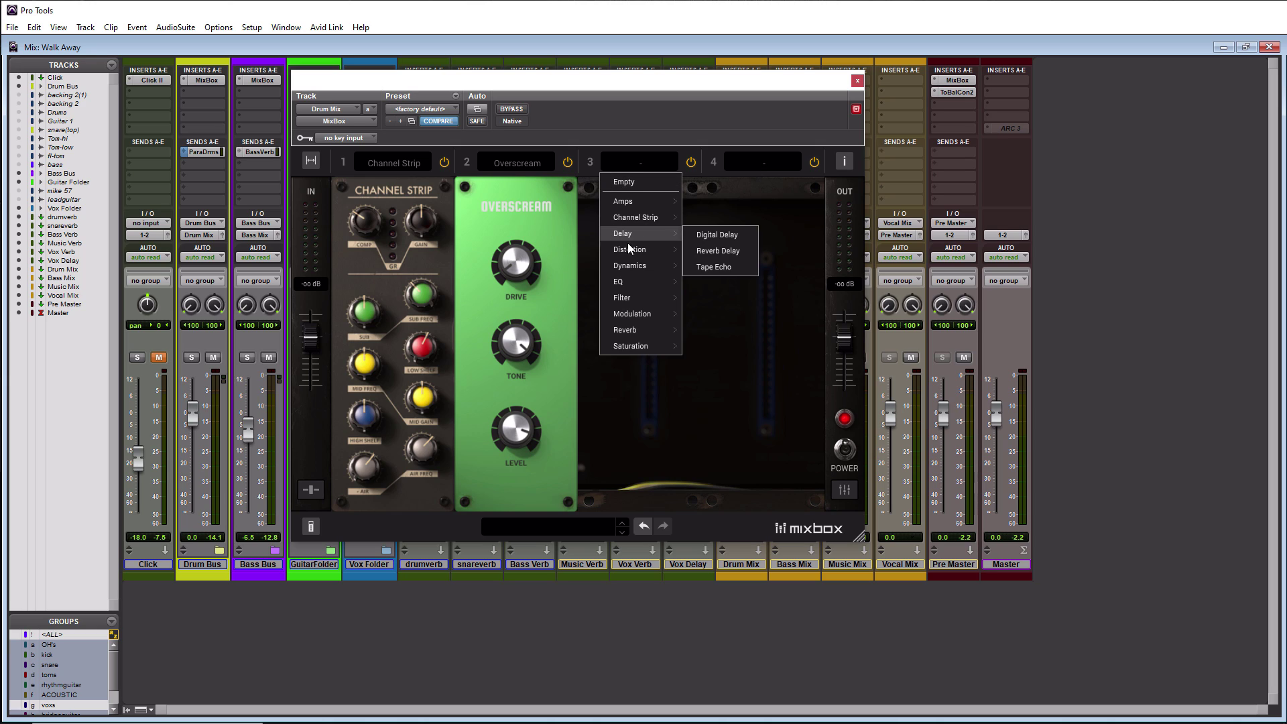
pyautogui.moveTo(631, 264)
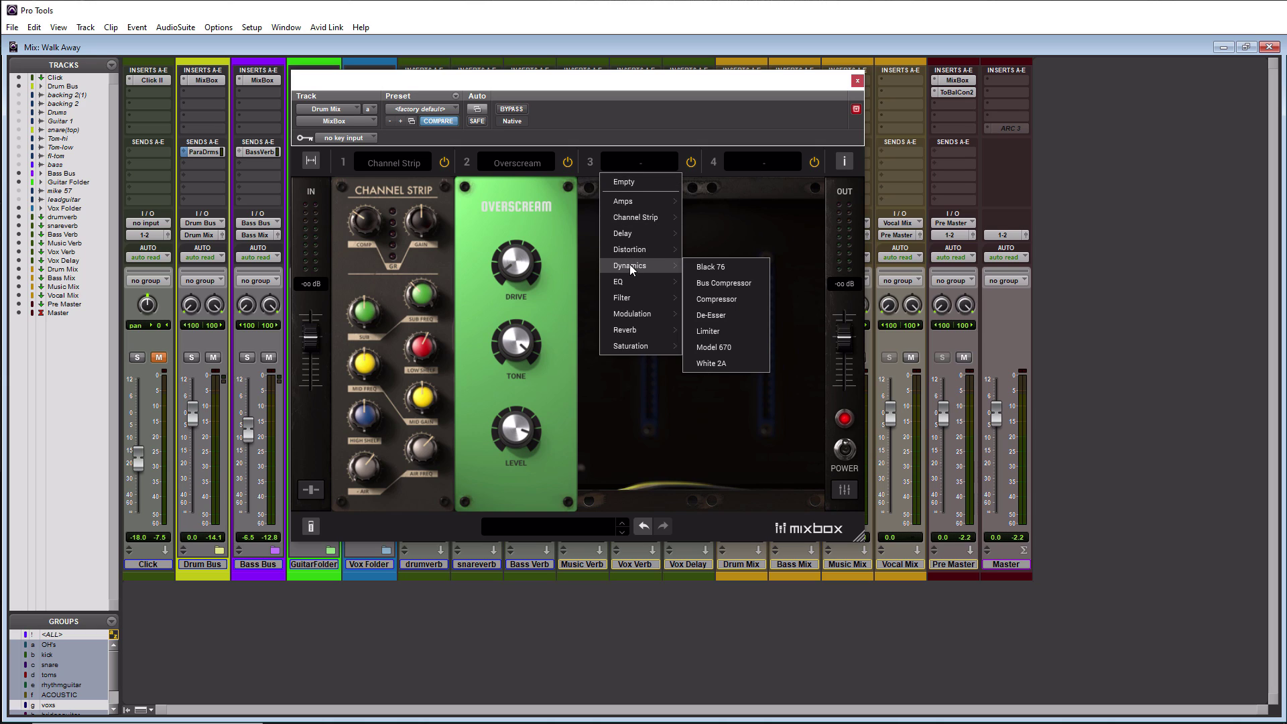
pyautogui.click(707, 271)
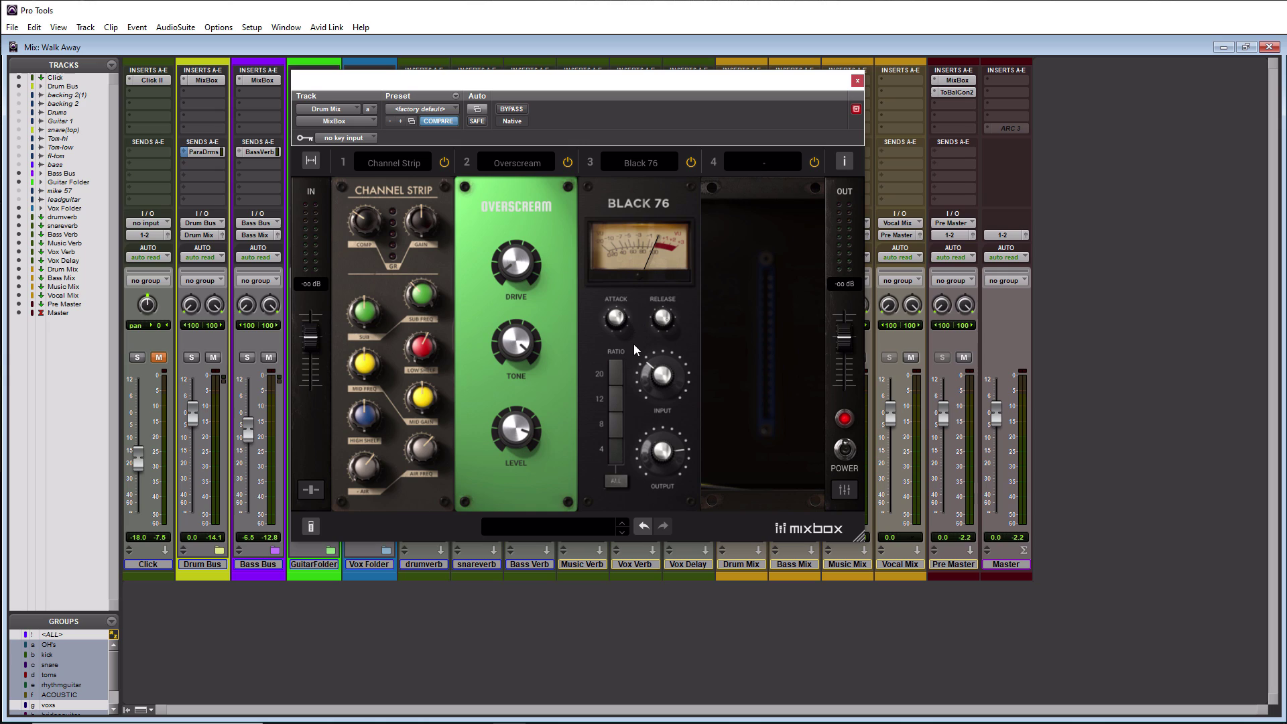
# - Load the White 2A compressor into slot 4
pyautogui.click(758, 165)
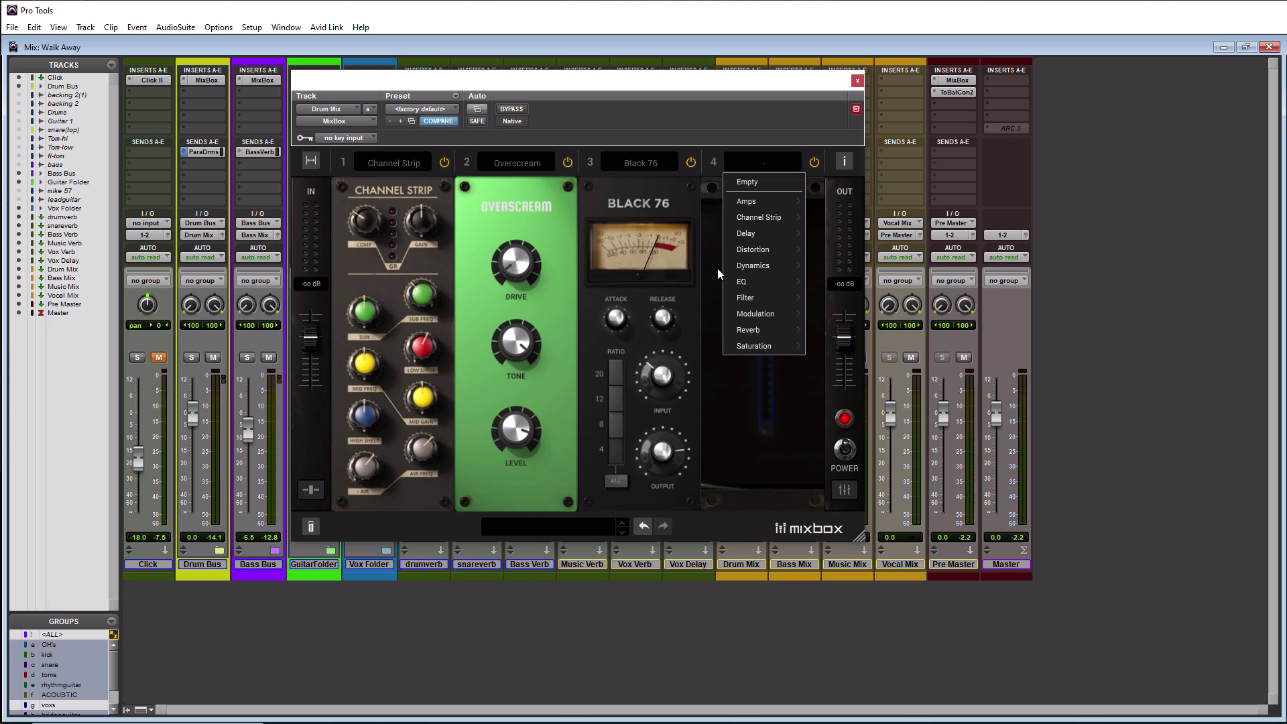
pyautogui.moveTo(734, 267)
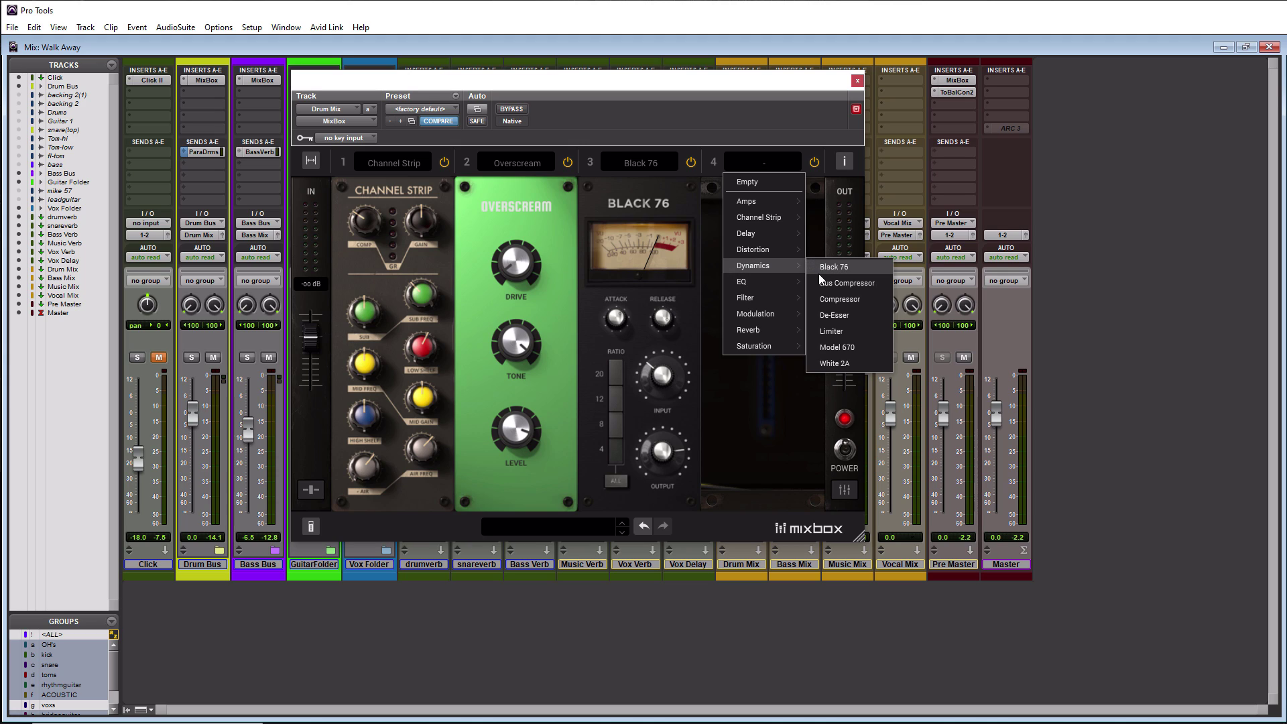
pyautogui.click(838, 367)
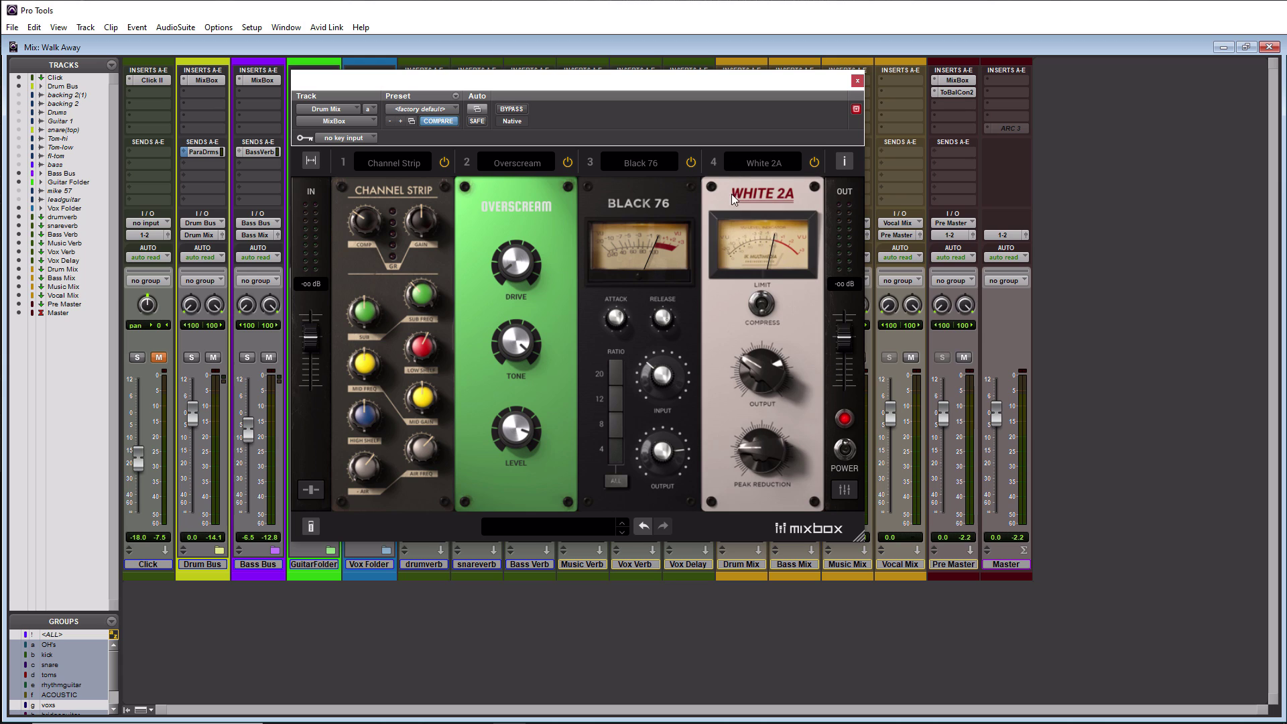
# - Widen the rack to eight slots and move the window left so it fits on screen
pyautogui.click(310, 161)
pyautogui.moveTo(485, 79); pyautogui.dragTo(253, 98)
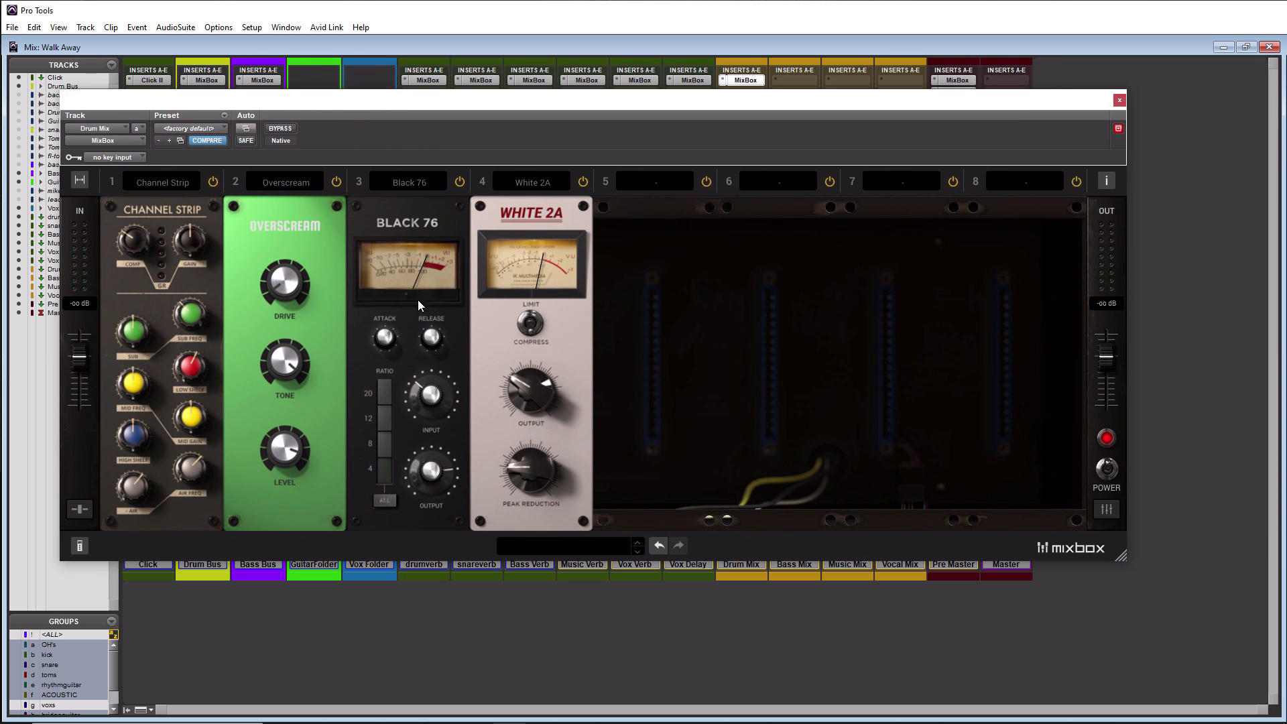
pyautogui.click(670, 177)
pyautogui.moveTo(650, 284)
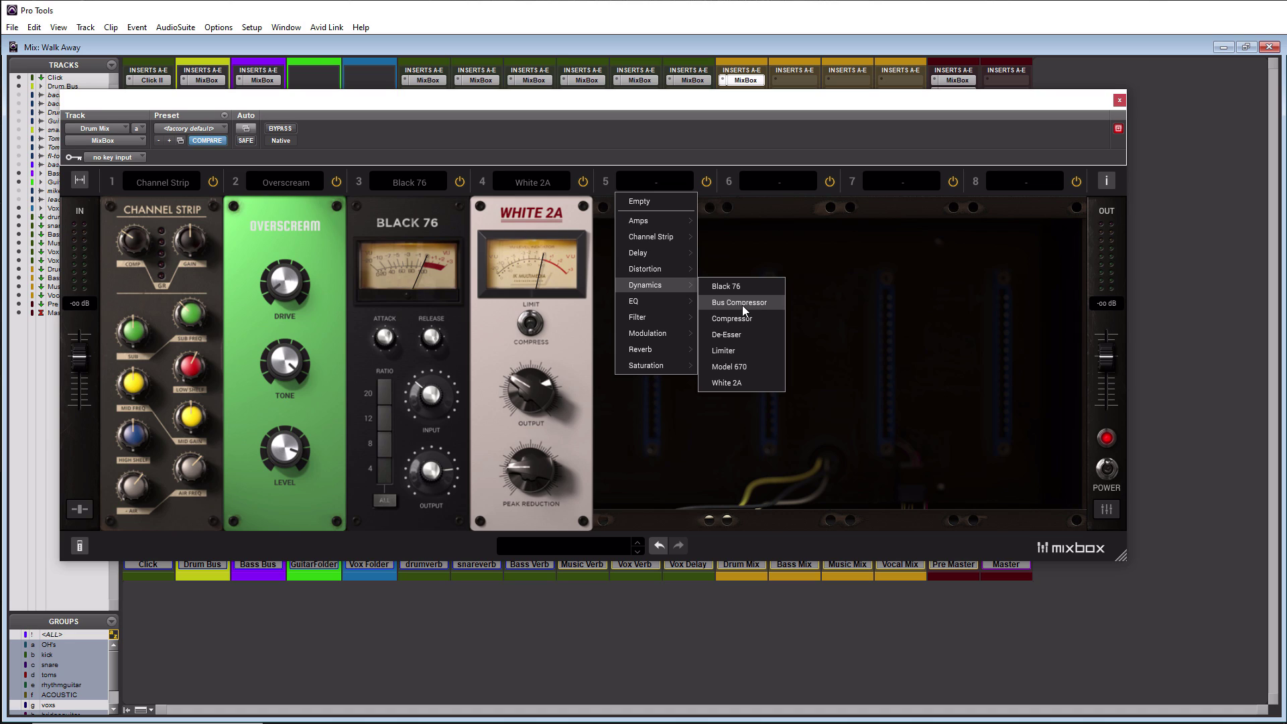
# - Load Bus Compressor into slot 5 and Model 670 into slot 6, then adjust Black 76 release
pyautogui.click(742, 304)
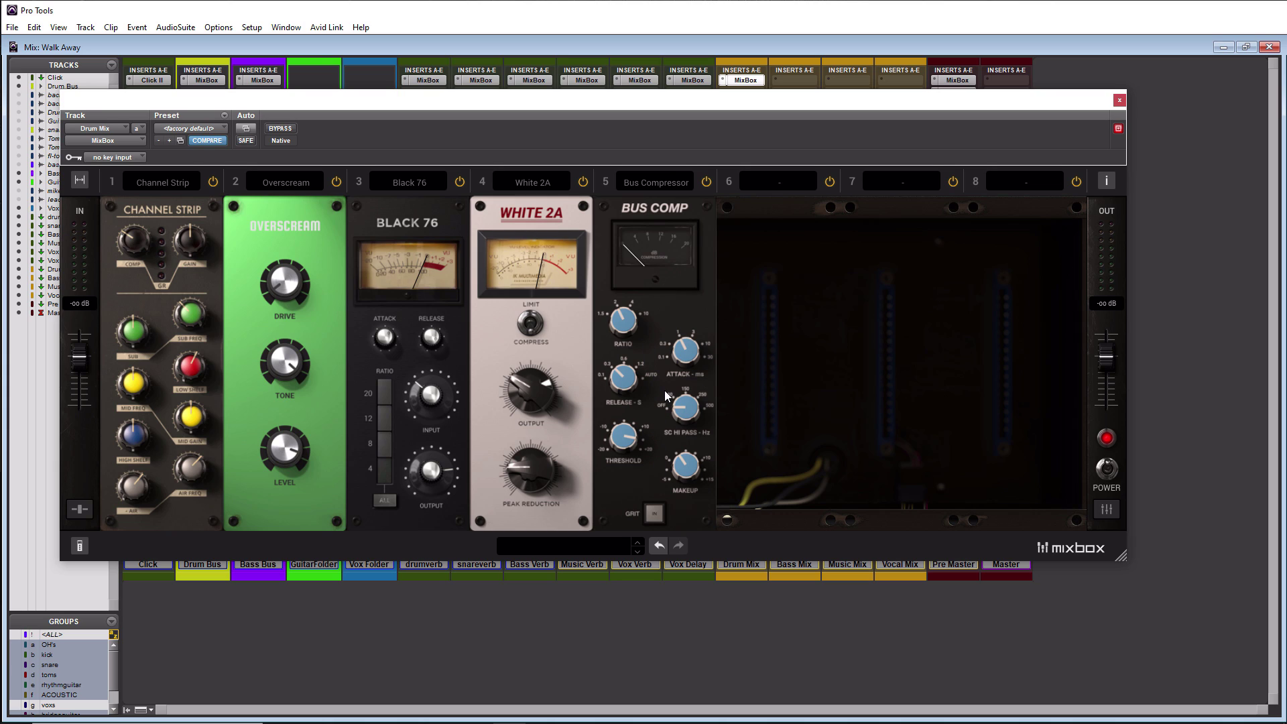
pyautogui.click(774, 178)
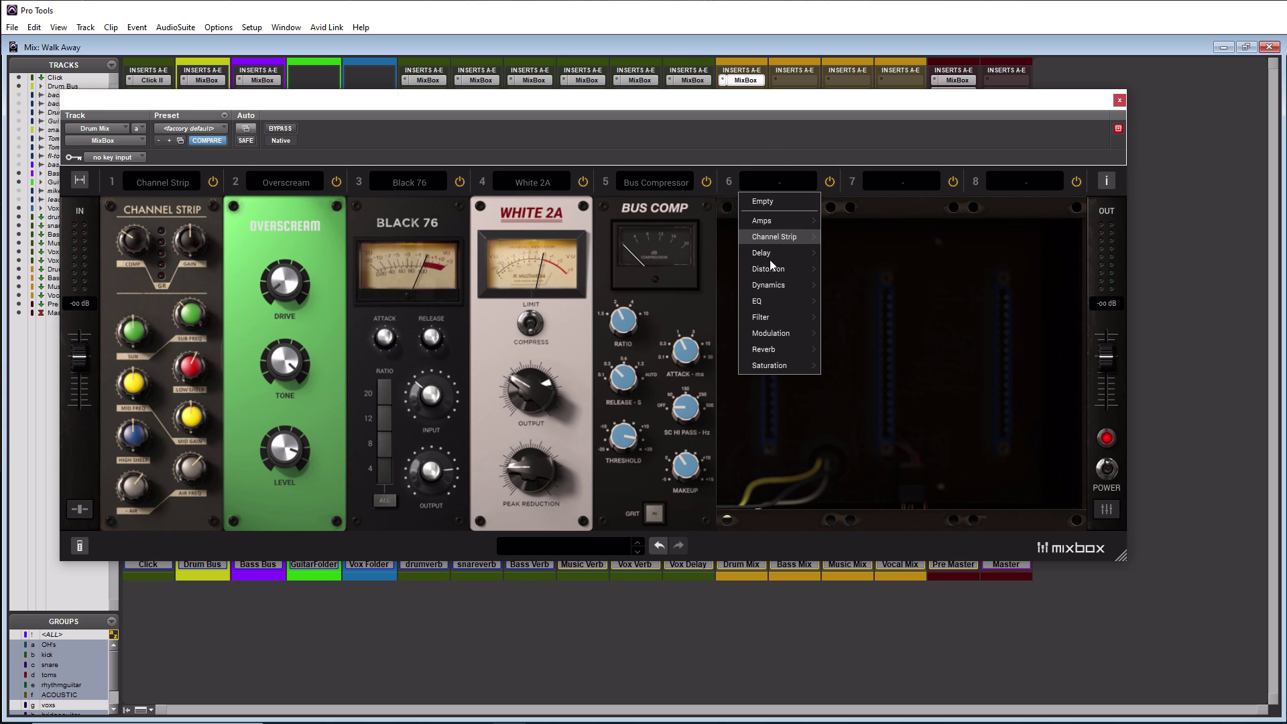
pyautogui.moveTo(772, 290)
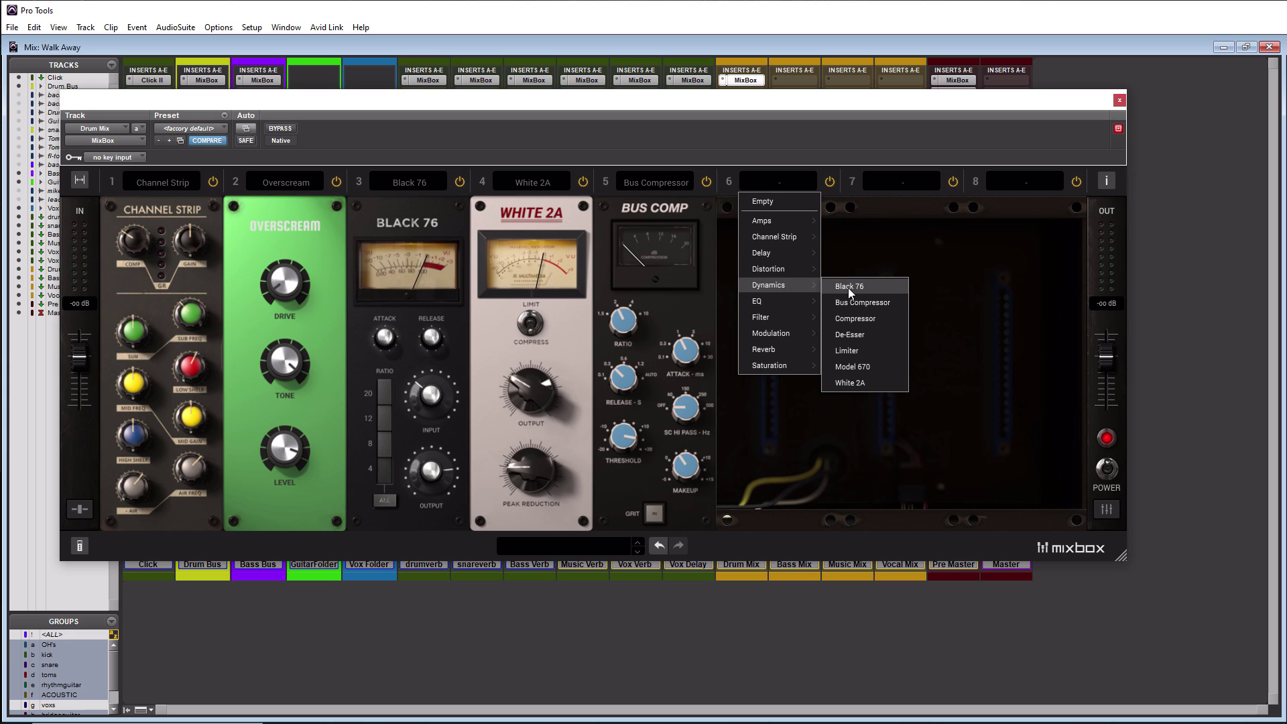
pyautogui.click(860, 367)
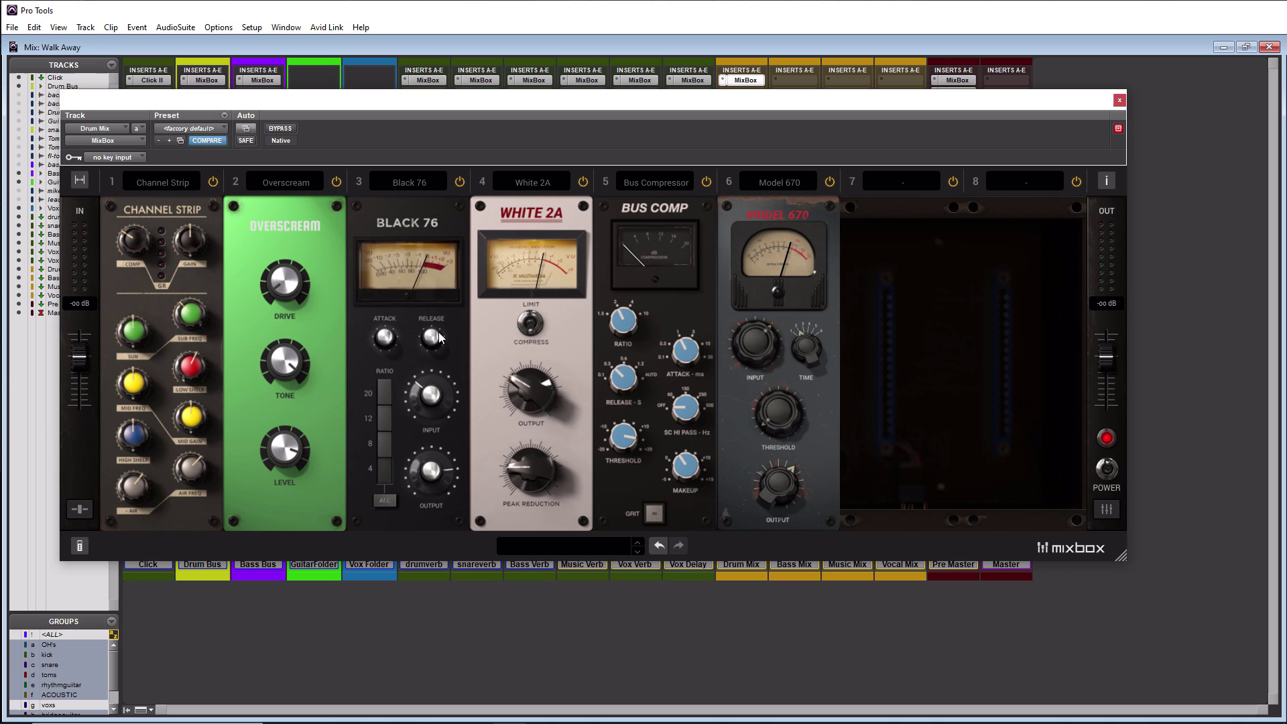
pyautogui.moveTo(439, 337); pyautogui.dragTo(433, 321)
# - Load British EQ into slot 7 and Vintage EQ-1A into slot 8
pyautogui.click(900, 185)
pyautogui.moveTo(888, 305)
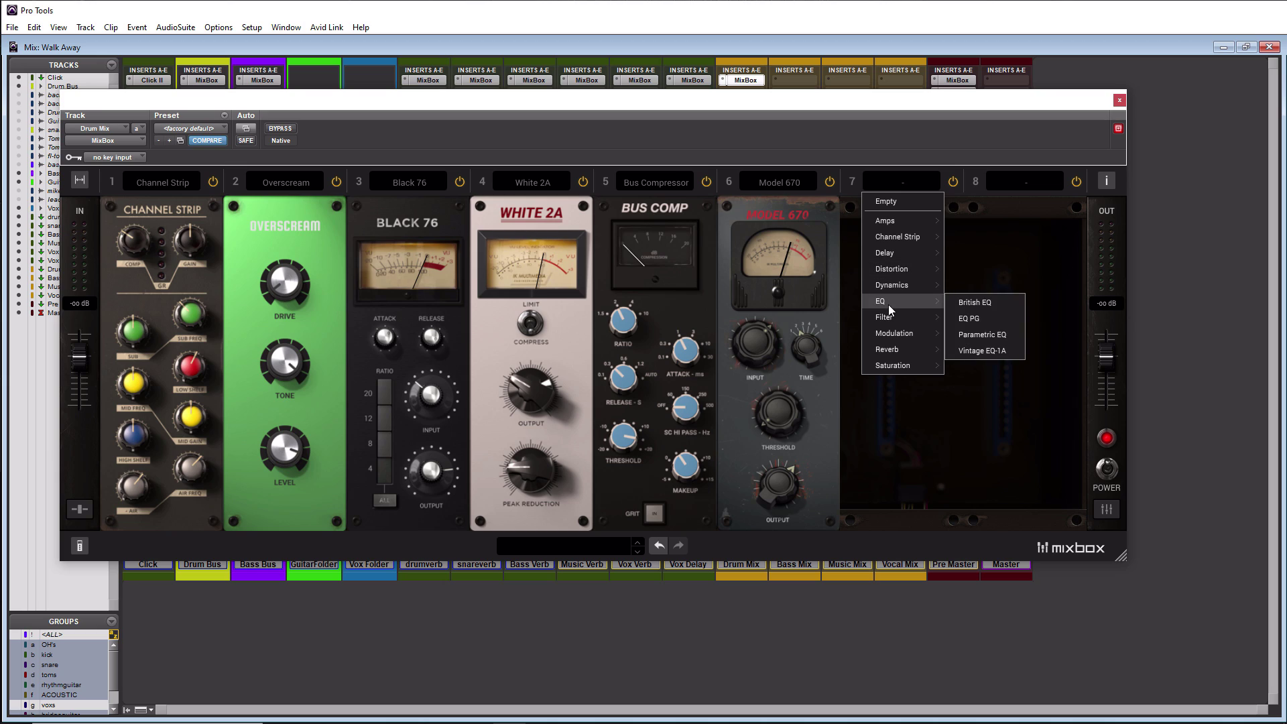
pyautogui.click(971, 300)
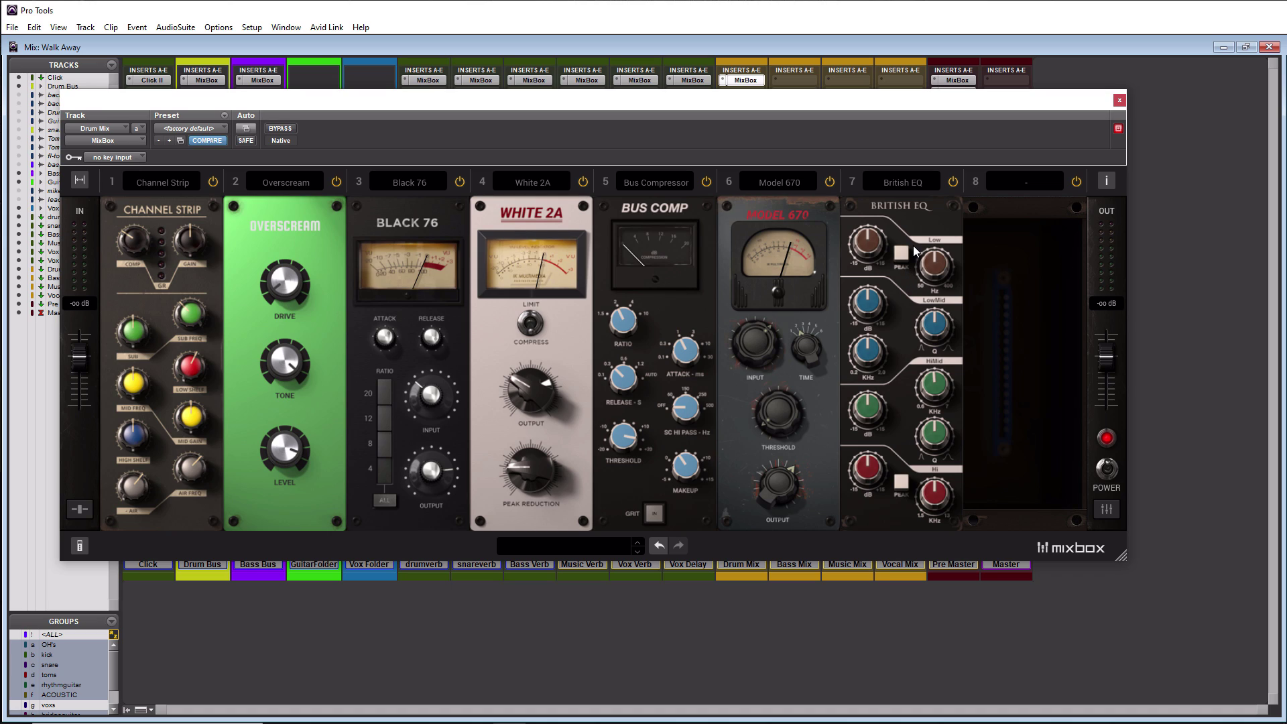
pyautogui.click(1019, 182)
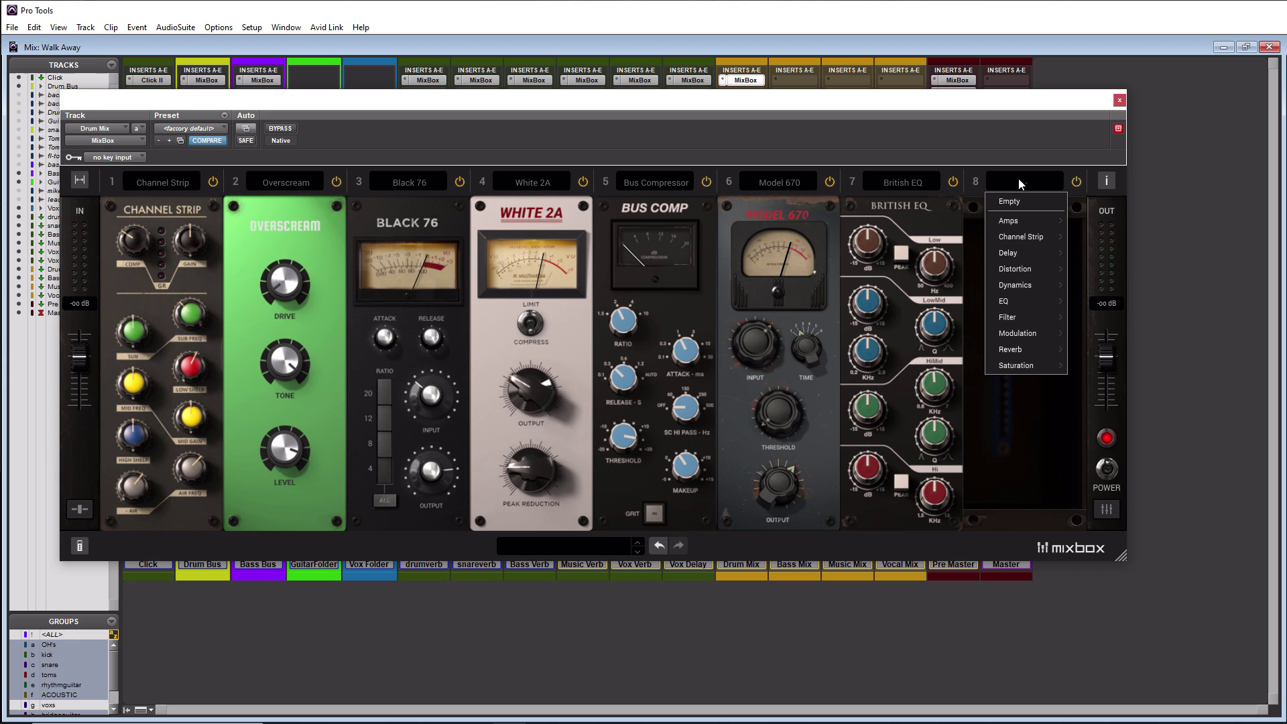
pyautogui.moveTo(1052, 299)
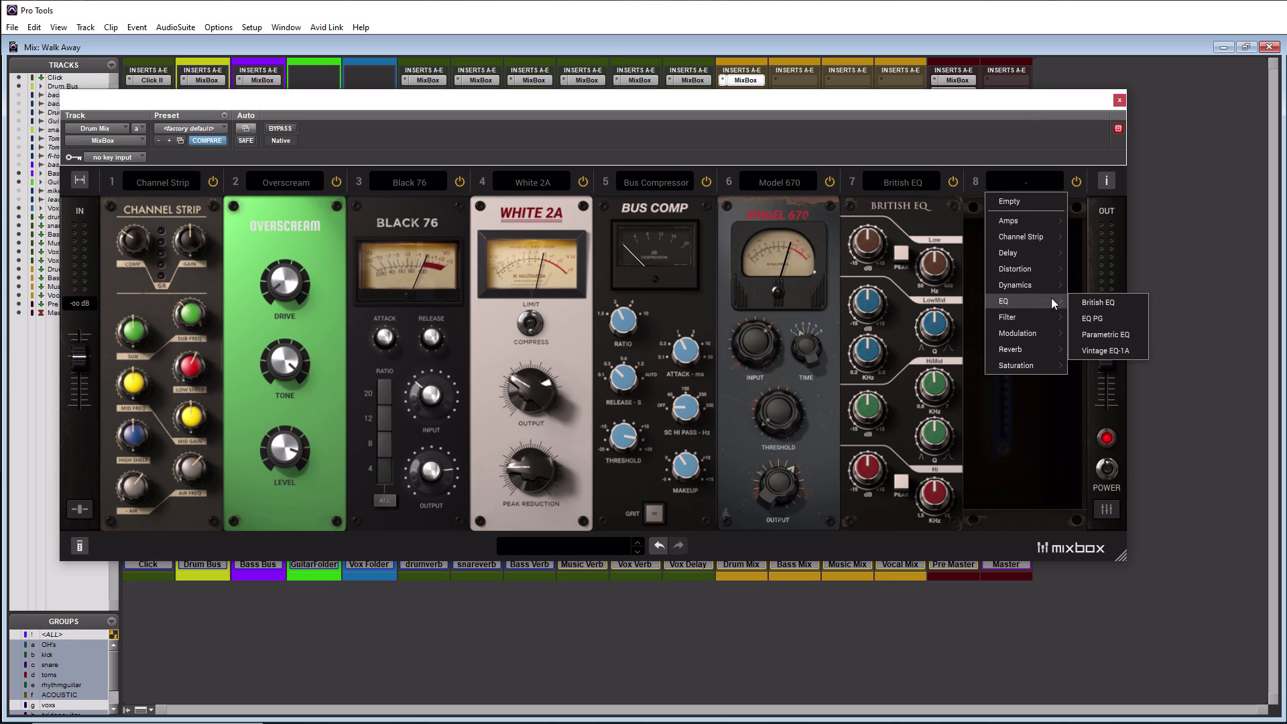
pyautogui.click(1099, 350)
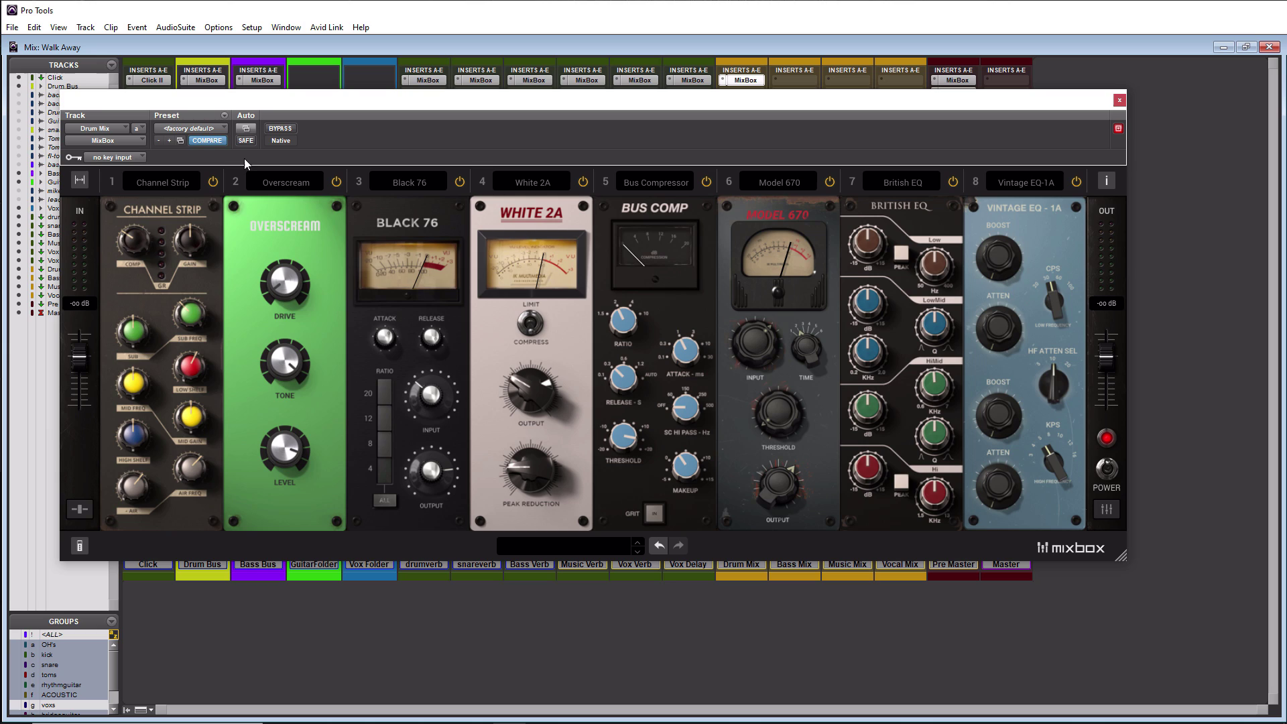
# - Set slot 1 to Empty, removing Channel Strip, then browse its Distortion, Filter and Reverb submenus
pyautogui.click(158, 183)
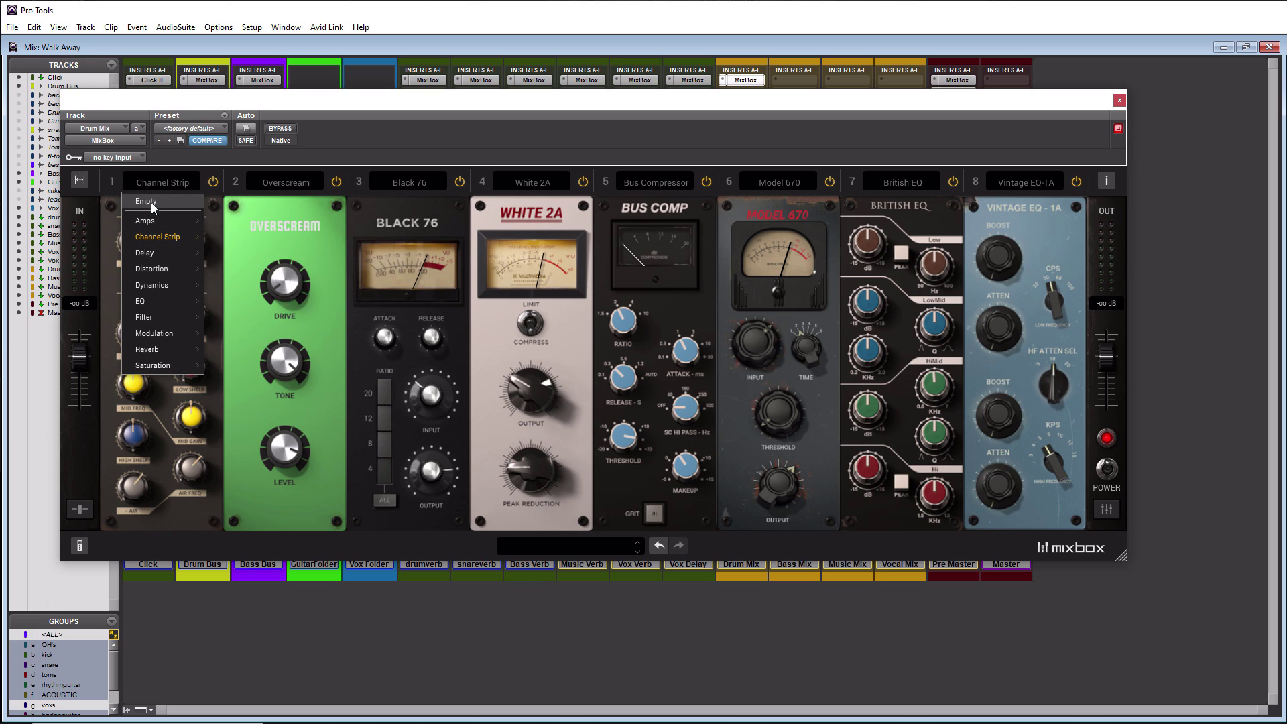
pyautogui.click(151, 203)
pyautogui.click(148, 183)
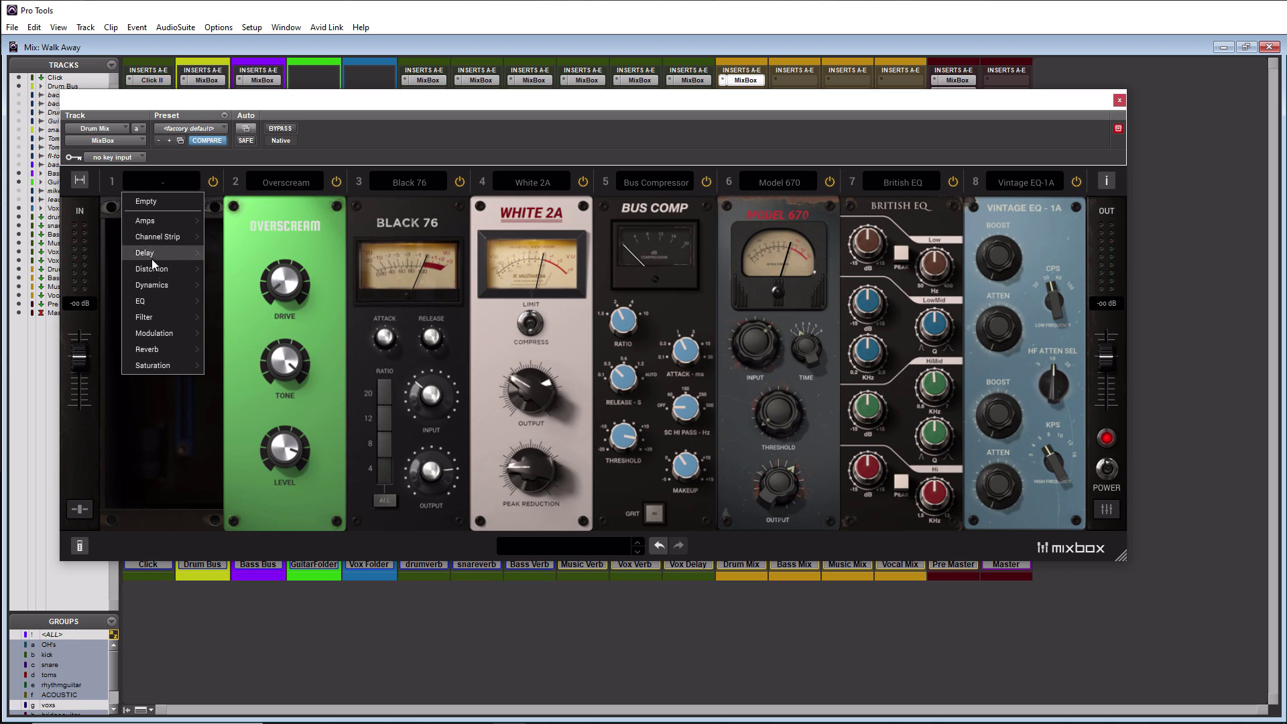
pyautogui.moveTo(154, 272)
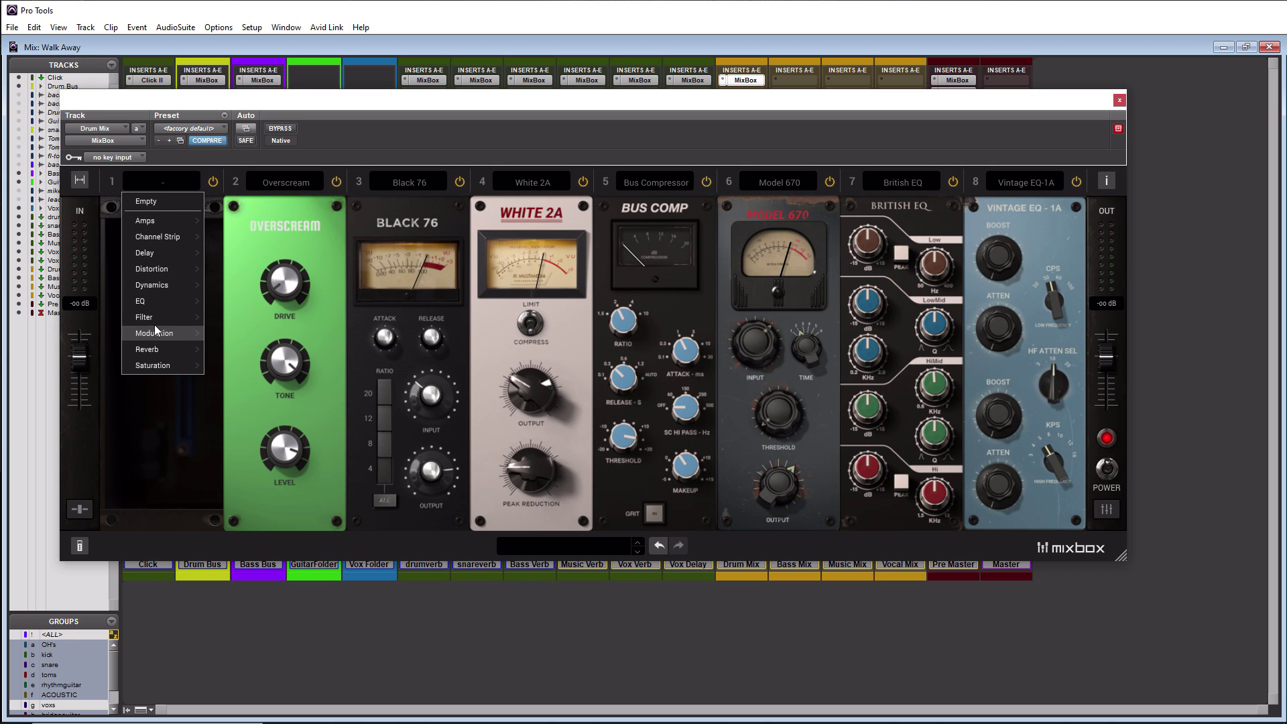
pyautogui.moveTo(160, 317)
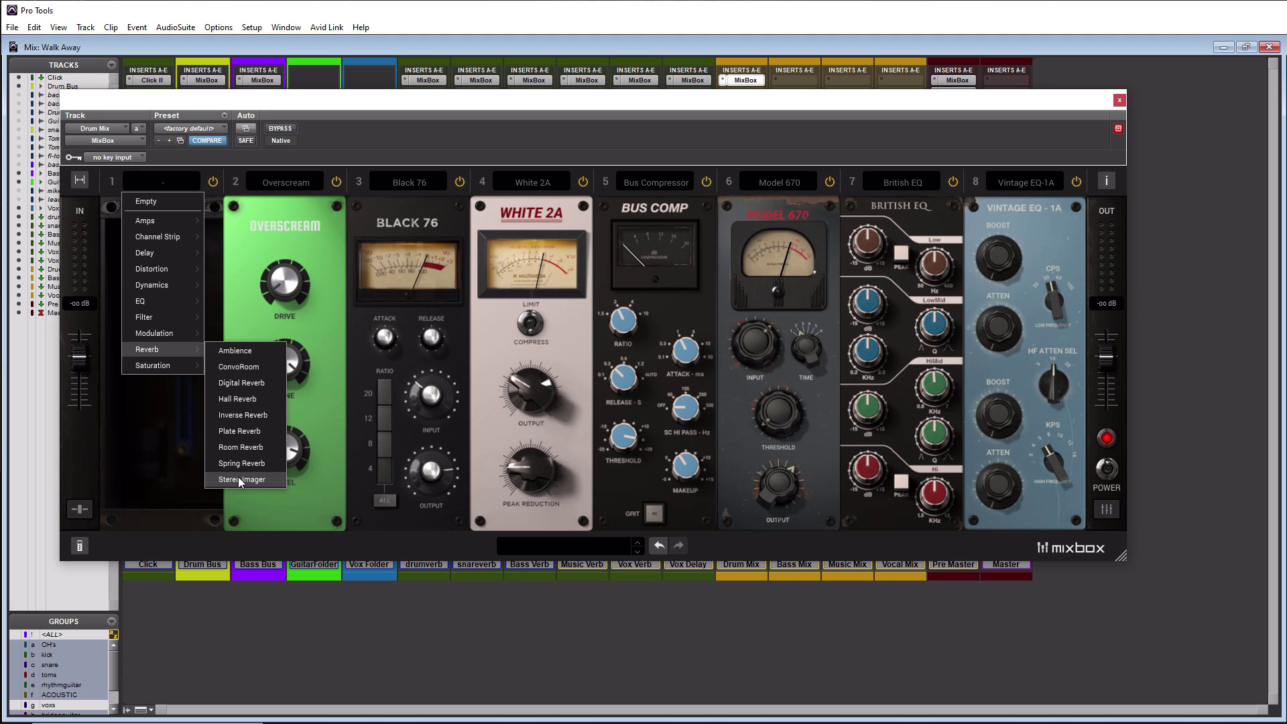
# - Try a Plate Reverb in slot 1 with size 25, then swap it for Room Reverb
pyautogui.click(233, 431)
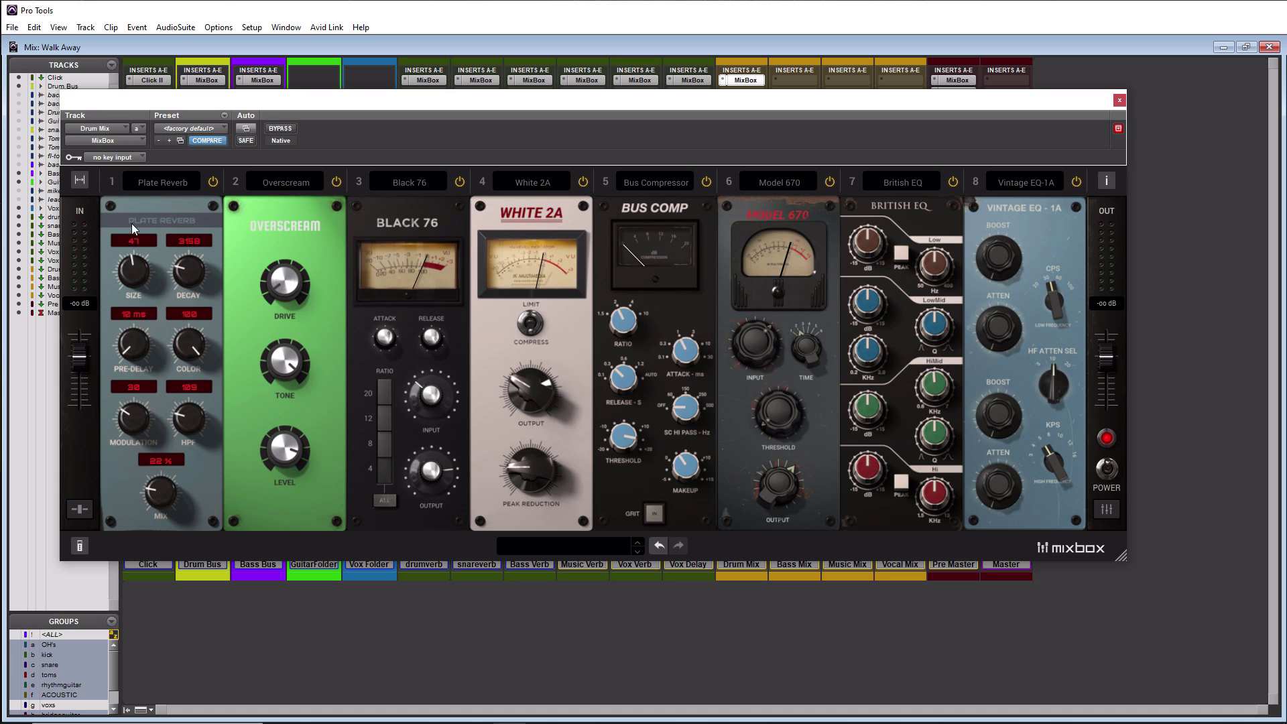
pyautogui.moveTo(132, 238); pyautogui.dragTo(133, 270)
pyautogui.click(145, 183)
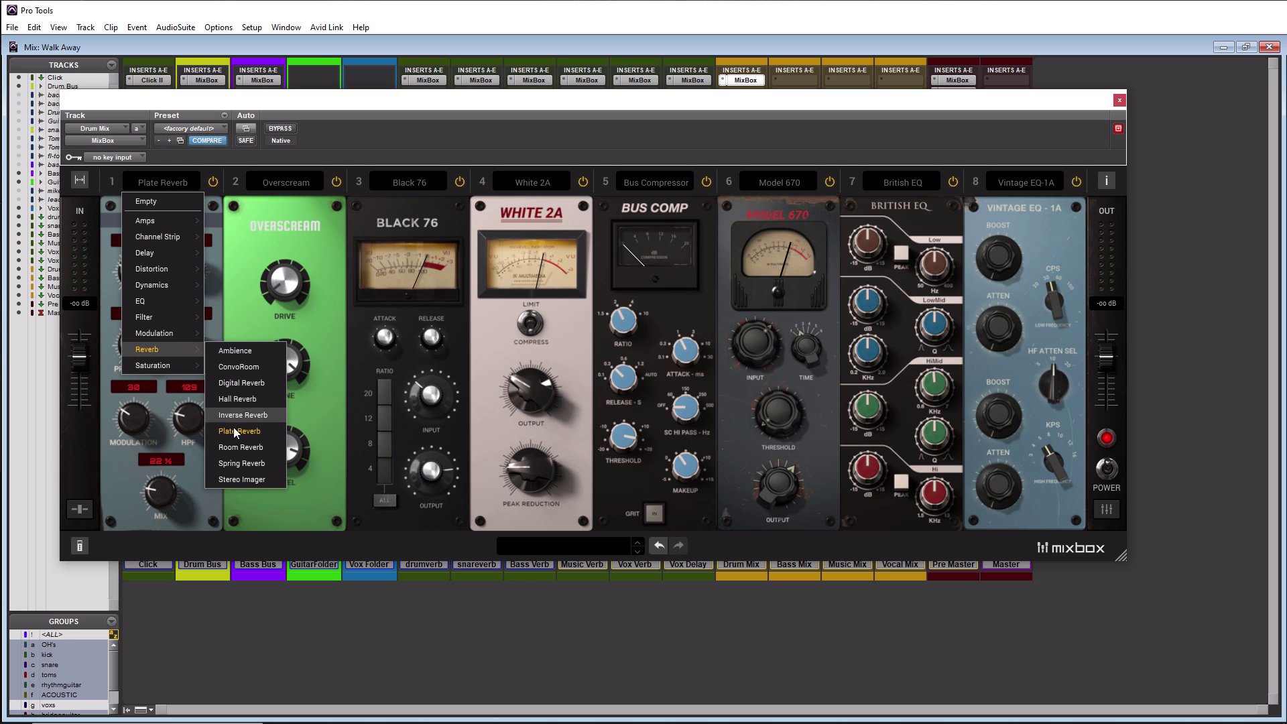
pyautogui.click(243, 447)
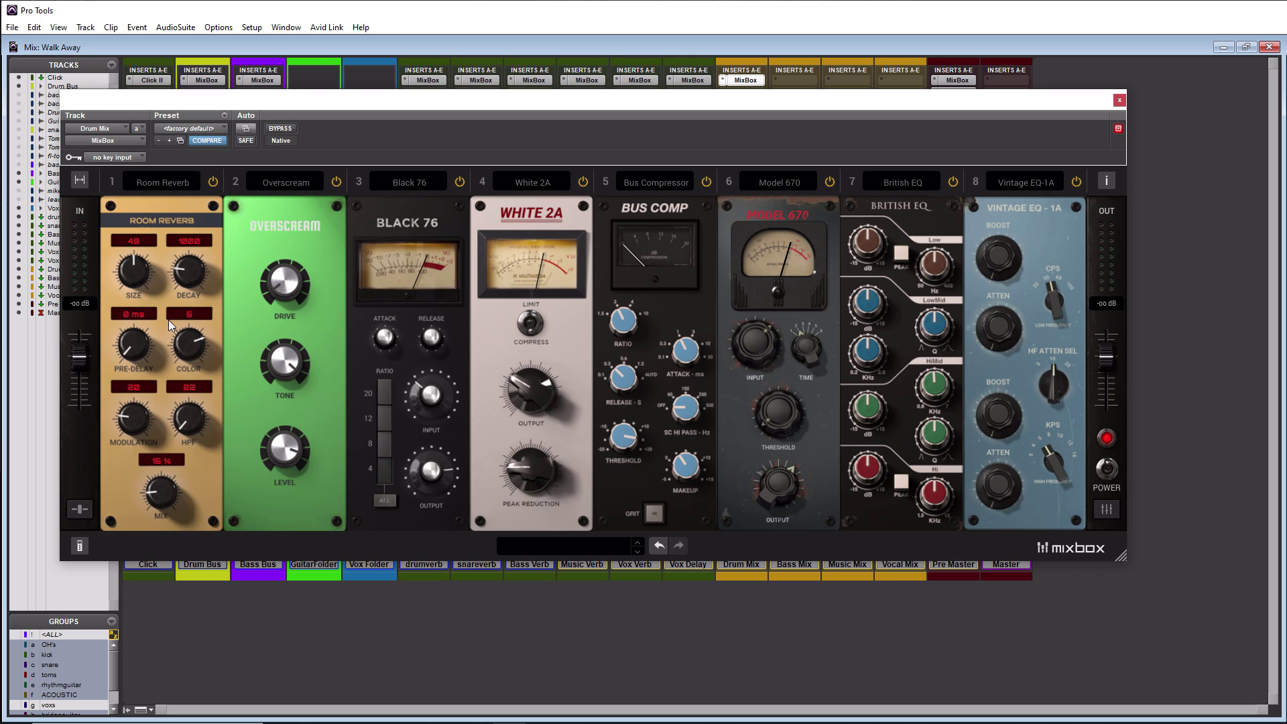
# - Replace the Room Reverb in MixBox slot 1 with Saturator-X set to Tape 1 mode
pyautogui.click(146, 182)
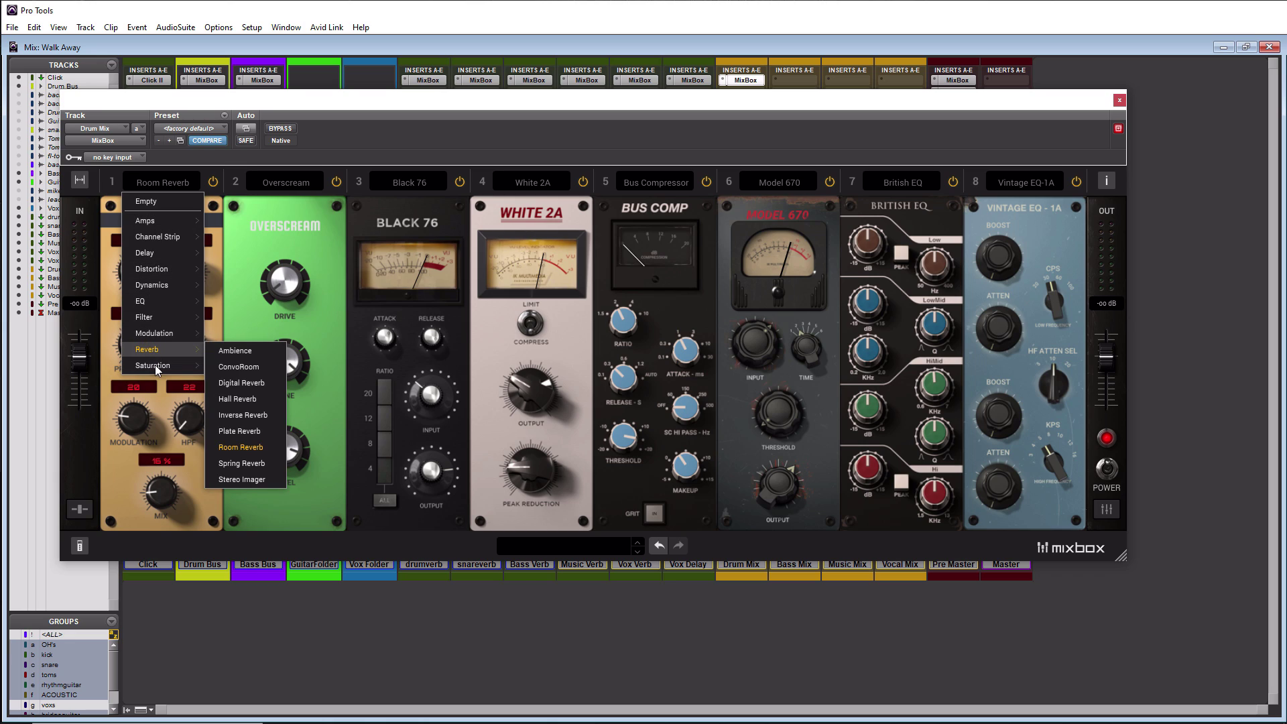
pyautogui.moveTo(161, 366)
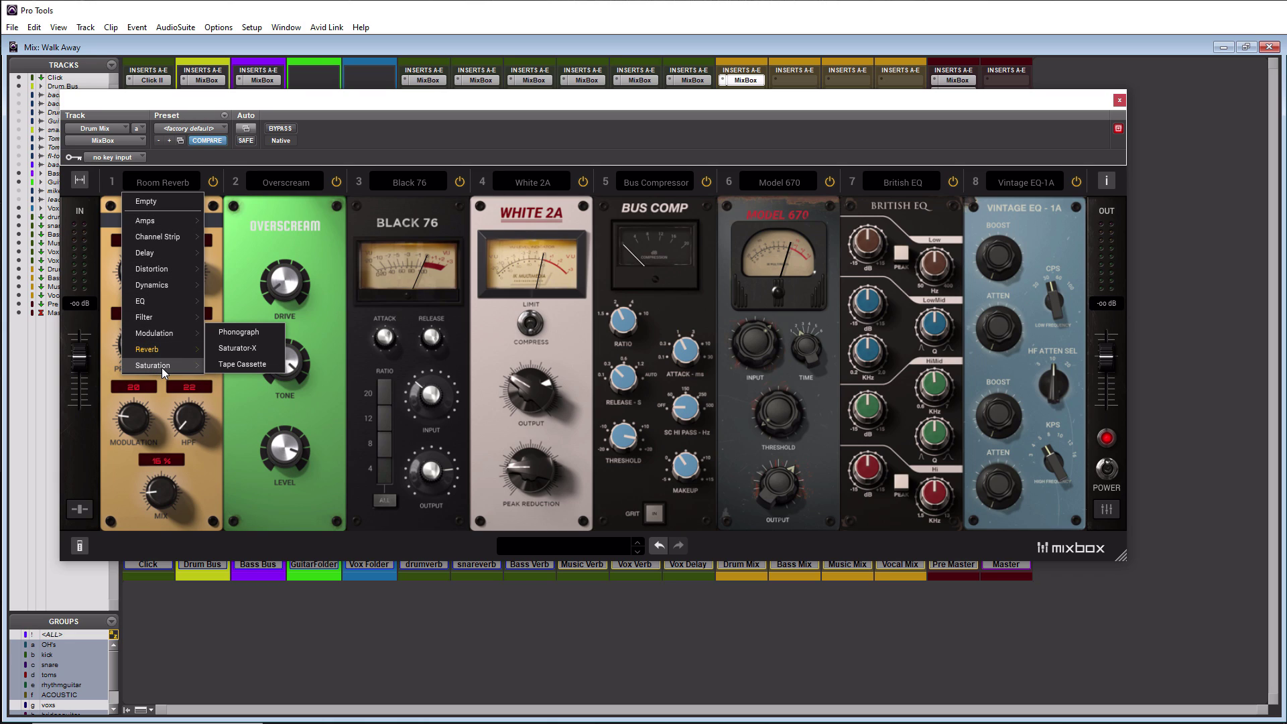
pyautogui.click(241, 349)
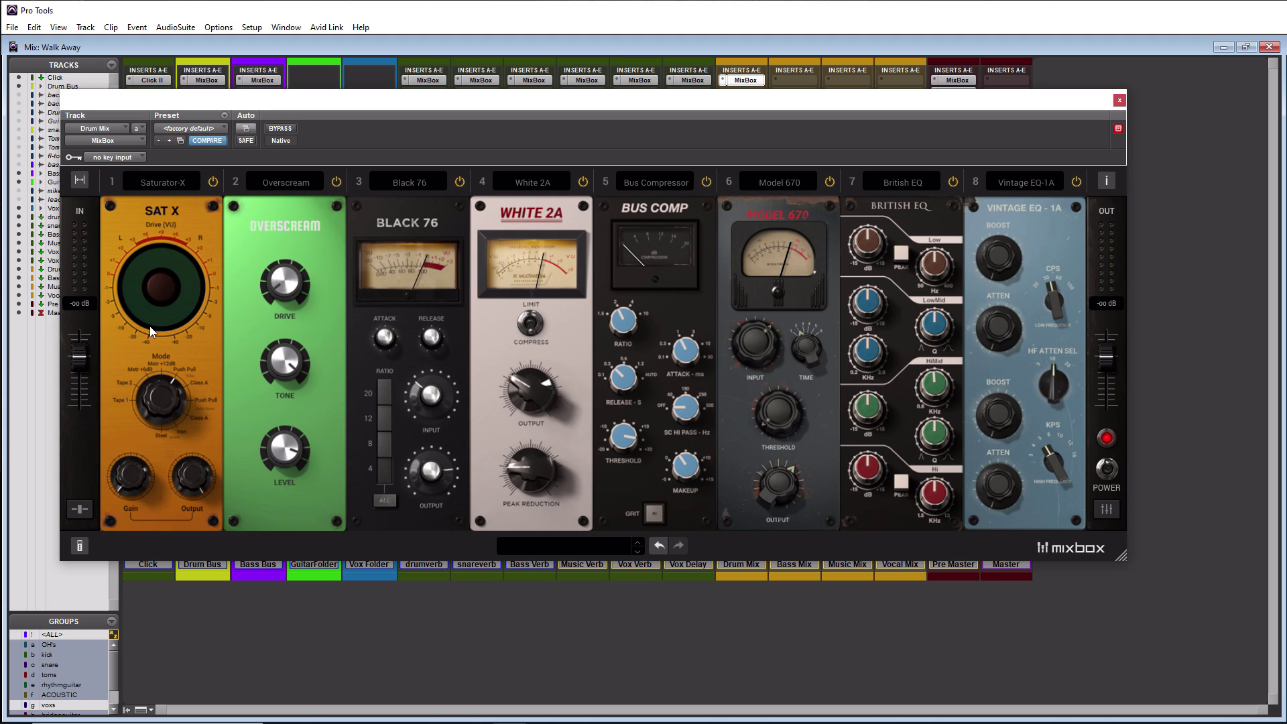
pyautogui.moveTo(153, 383); pyautogui.dragTo(169, 477)
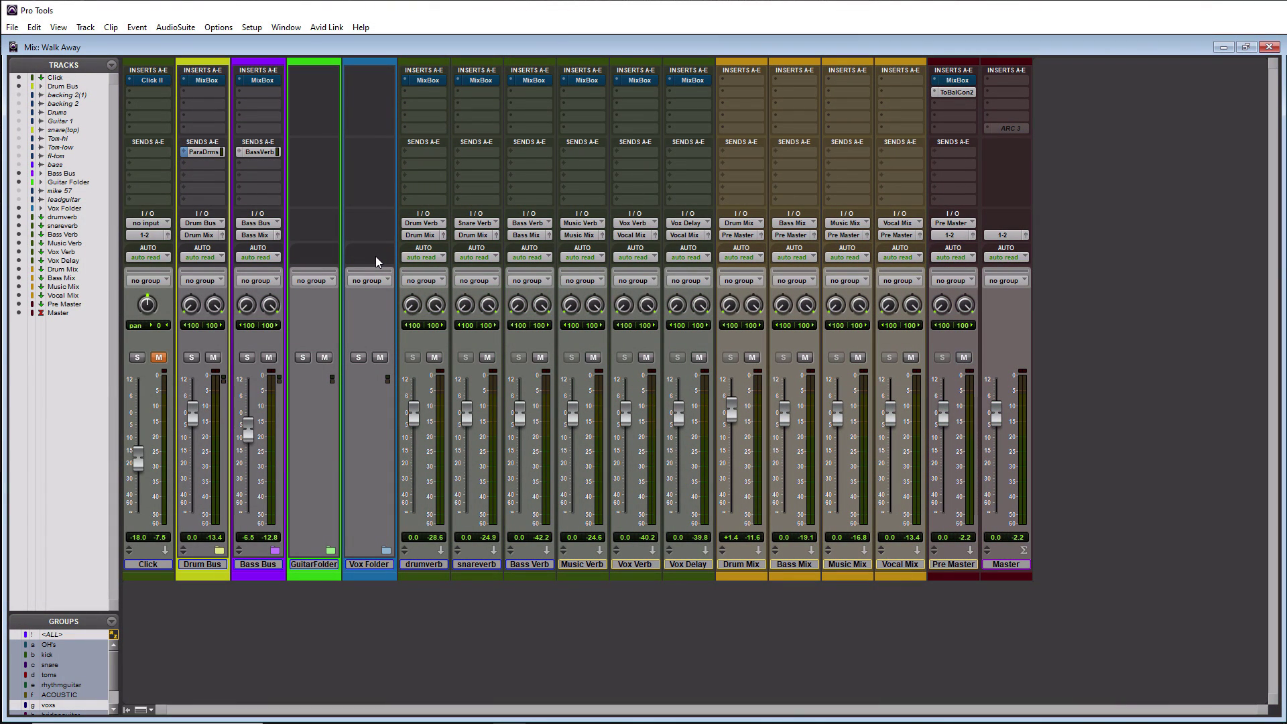
# - Expand and collapse the Drum Bus and Bass Bus folders in the Mix window
pyautogui.click(218, 551)
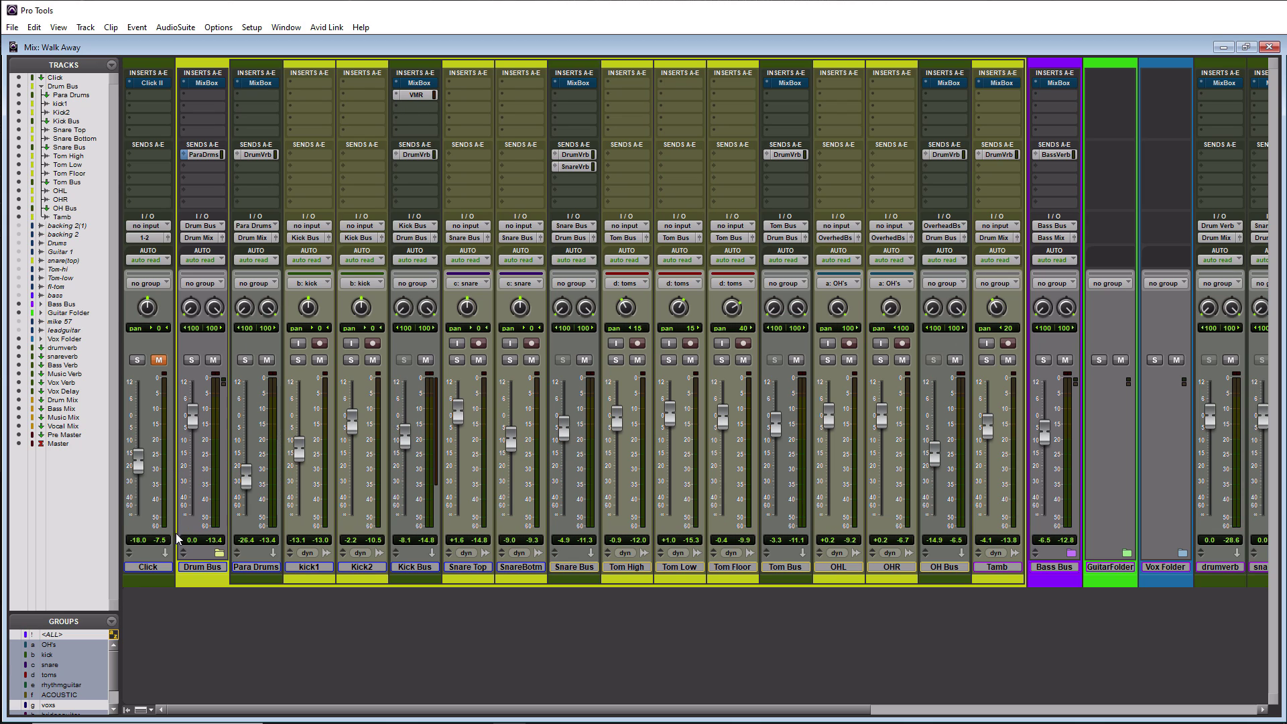
pyautogui.click(219, 553)
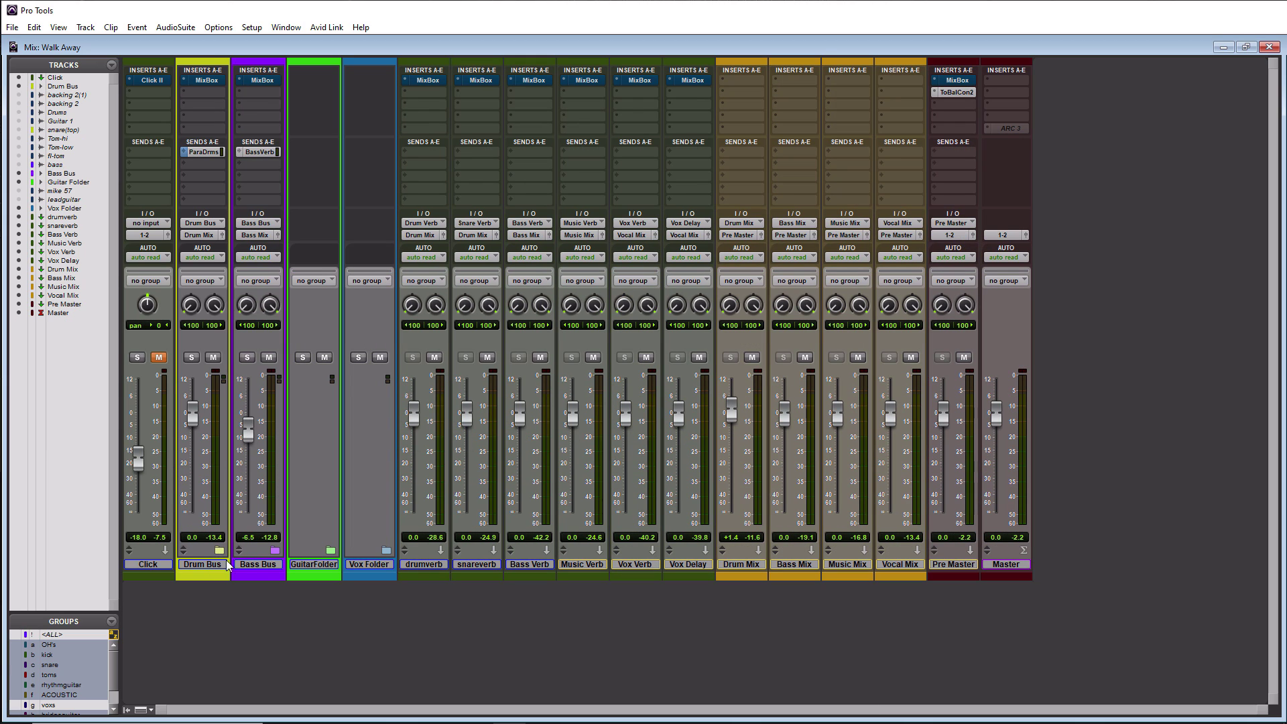
pyautogui.click(274, 553)
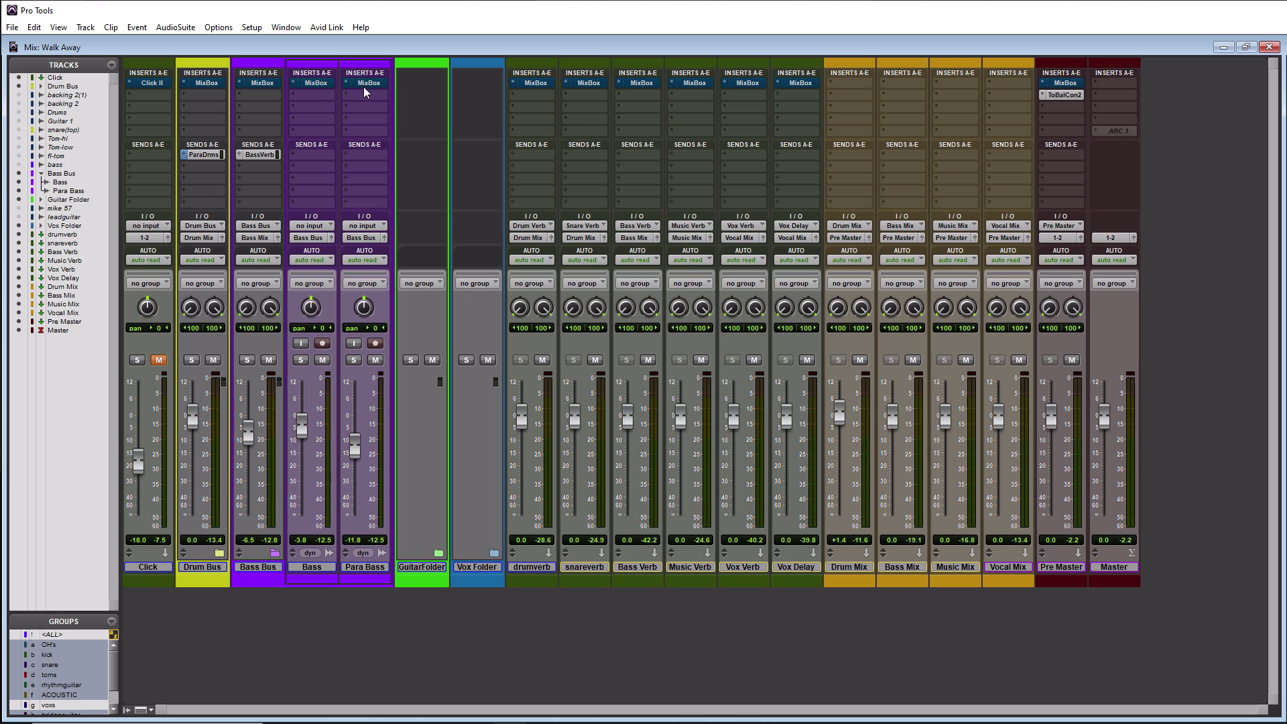
pyautogui.click(274, 553)
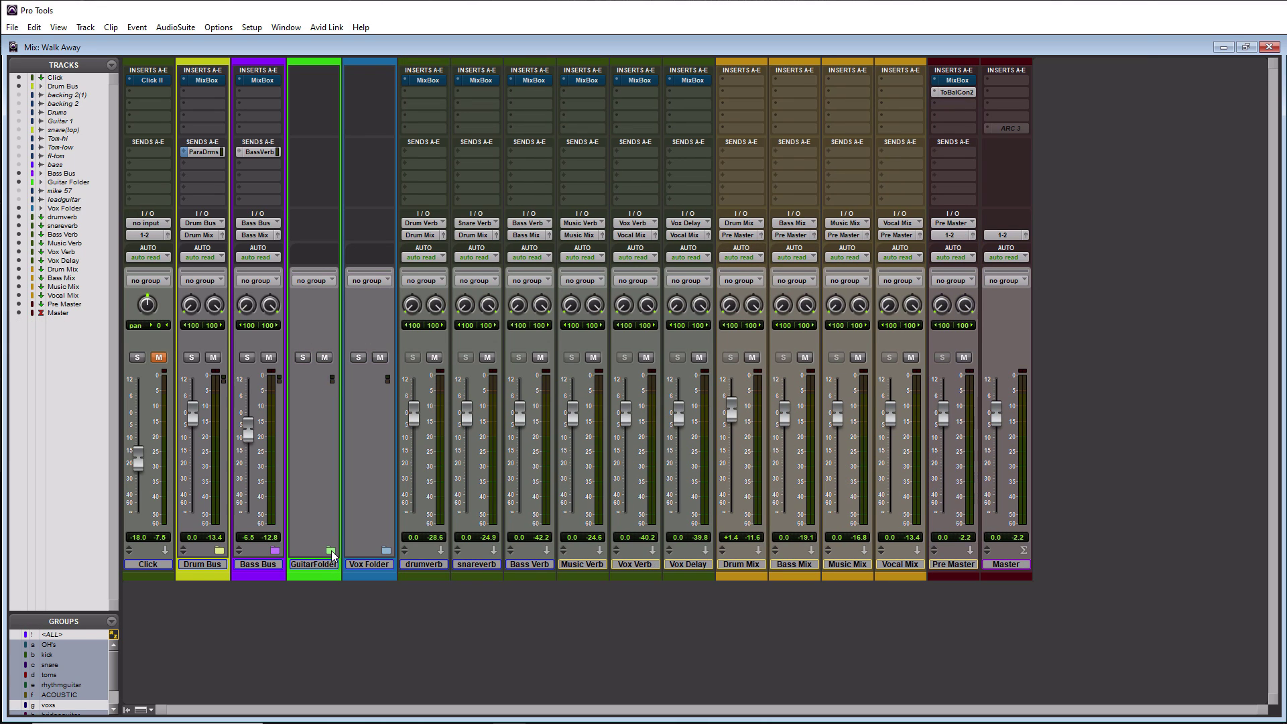
# - Expand and collapse the Guitar Folder and Vox Folder, leaving all folders collapsed
pyautogui.click(331, 553)
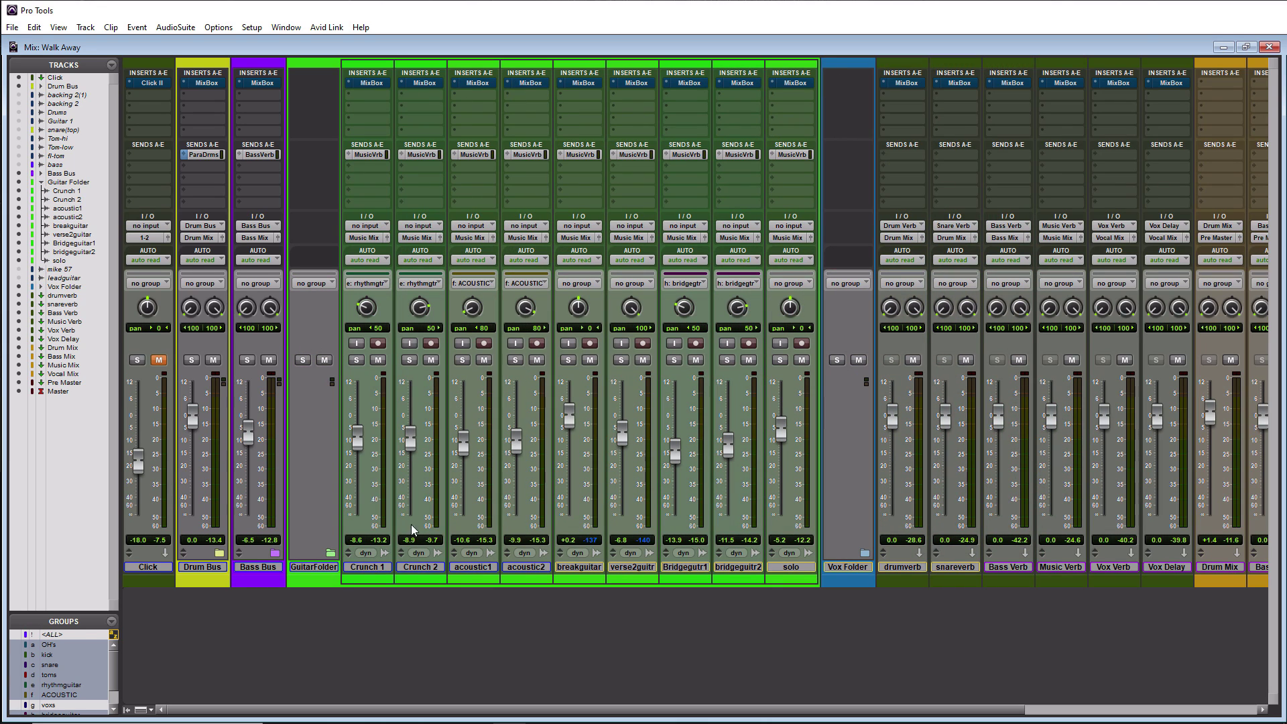
pyautogui.click(331, 553)
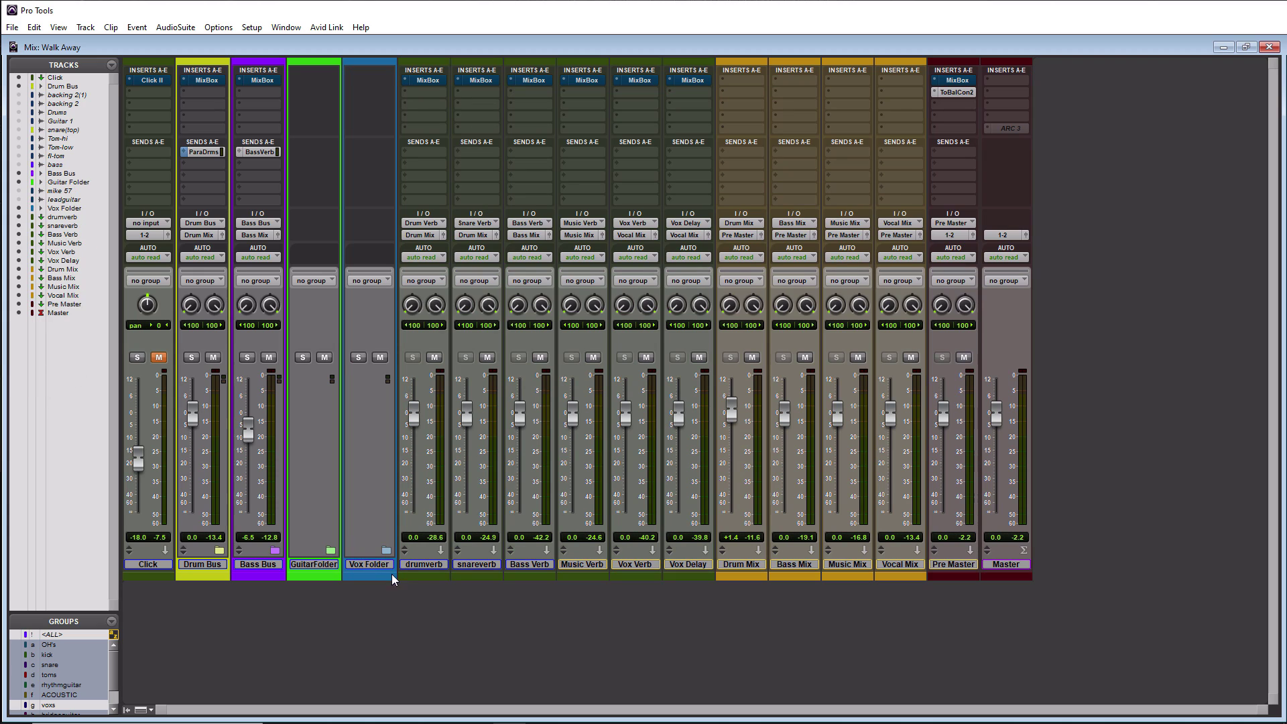
pyautogui.click(386, 551)
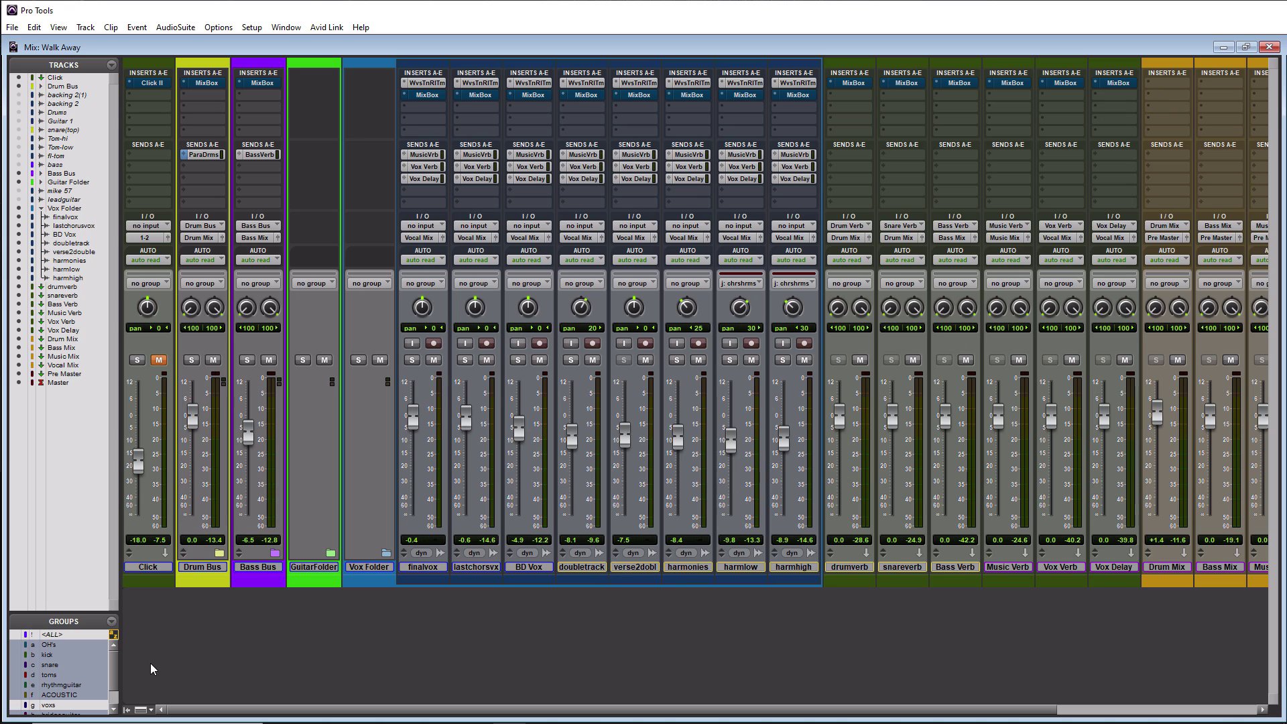
pyautogui.click(386, 553)
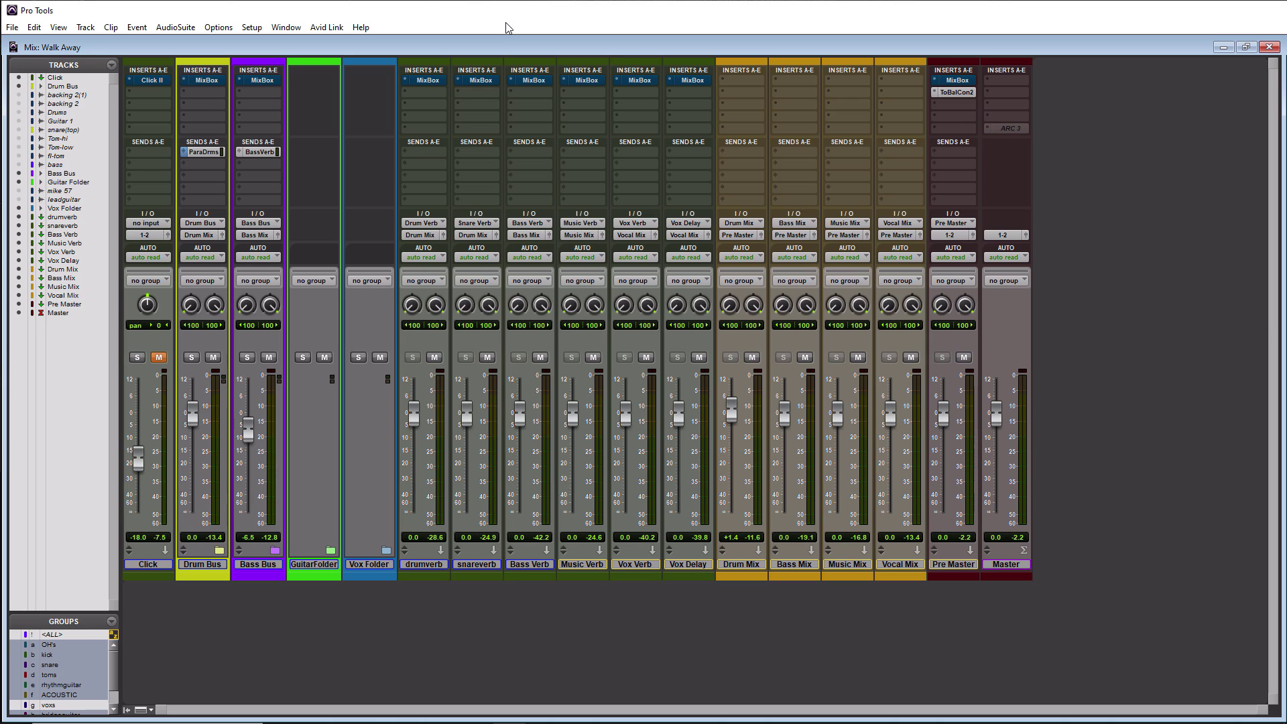
# - Start session playback with the spacebar to compare the mix with and without MixBox
pyautogui.press('space')
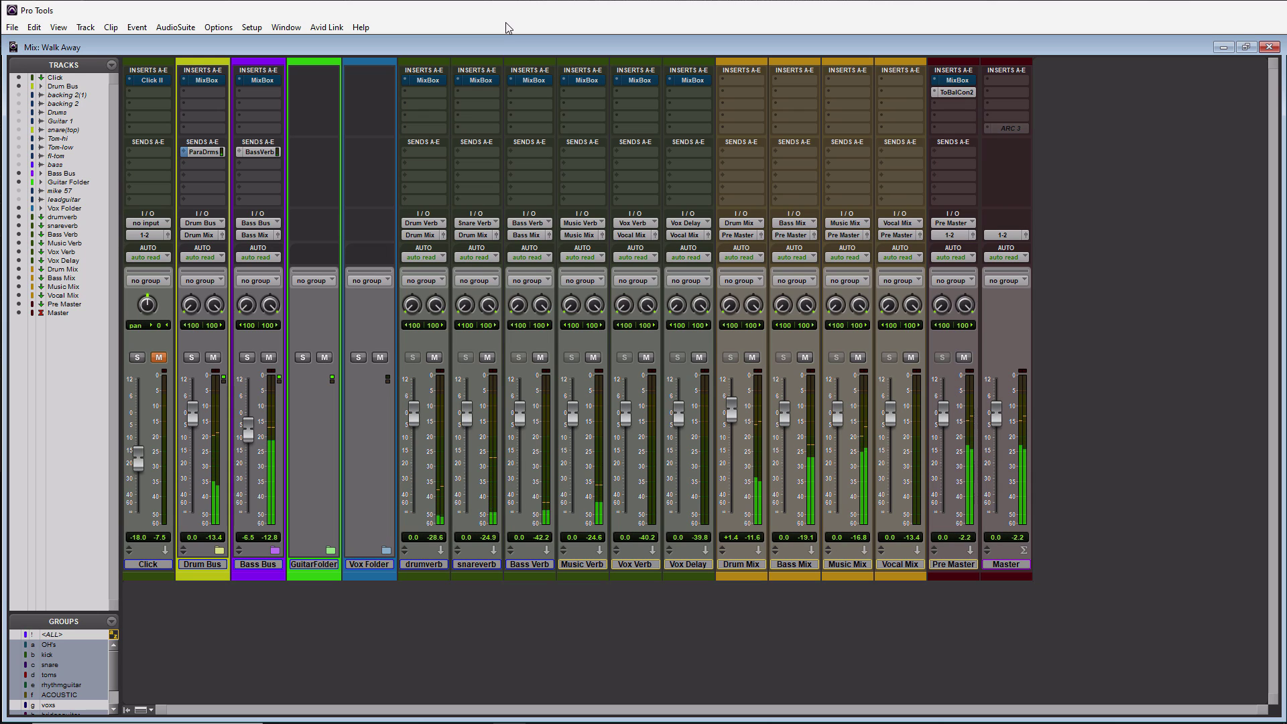